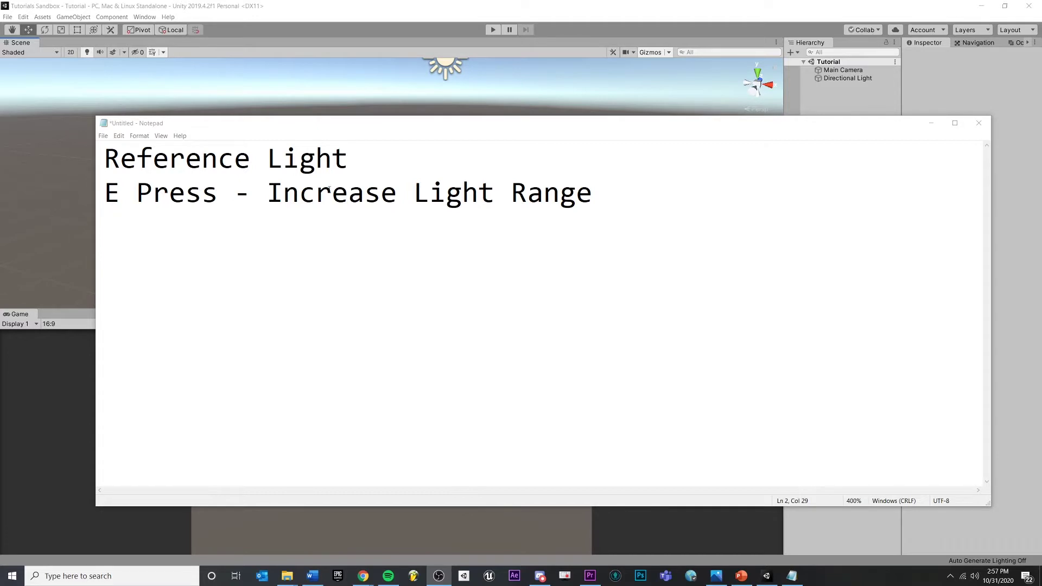
Highlight the 'Reference Light' note in Notepad while explaining the plan
click(351, 163)
drag(351, 162, 109, 154)
click(381, 195)
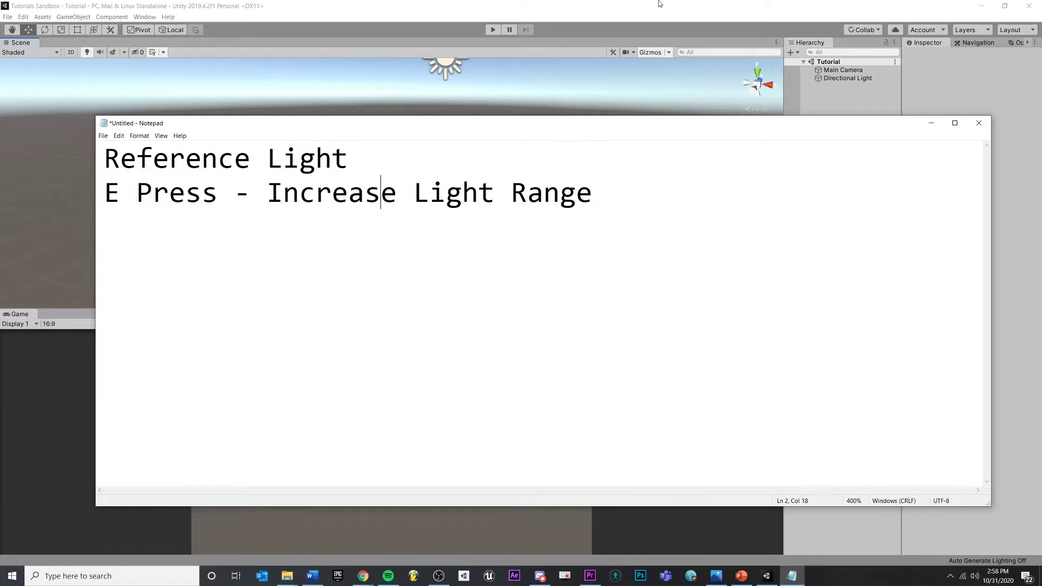
key(ctrl+a)
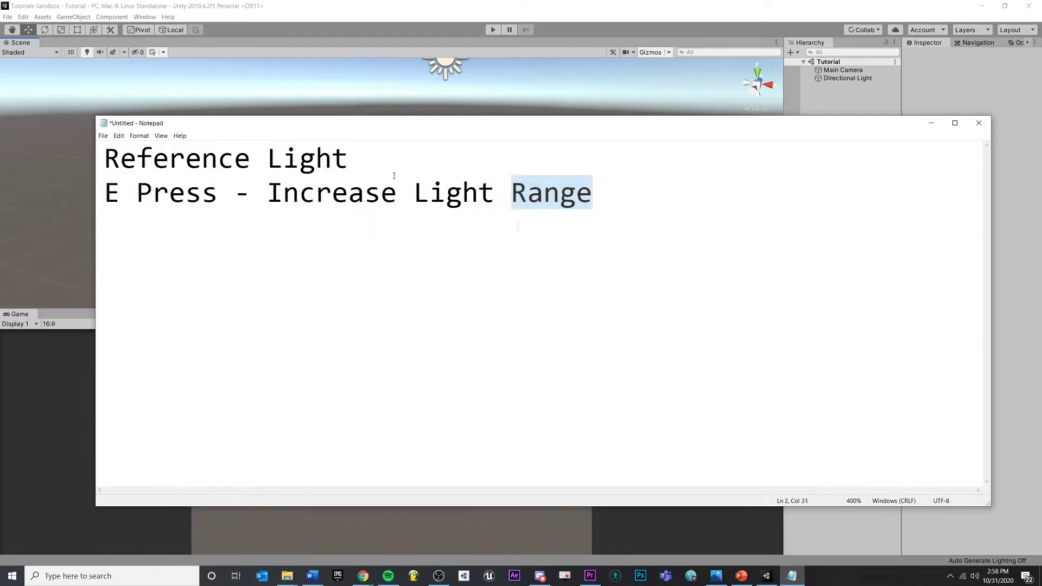
drag(354, 169, 104, 159)
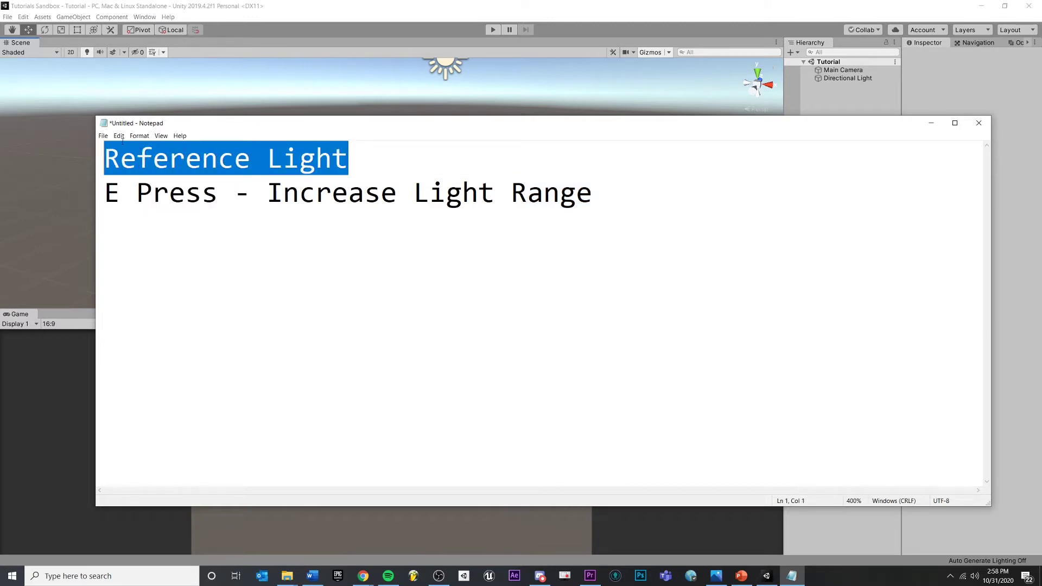
click(477, 232)
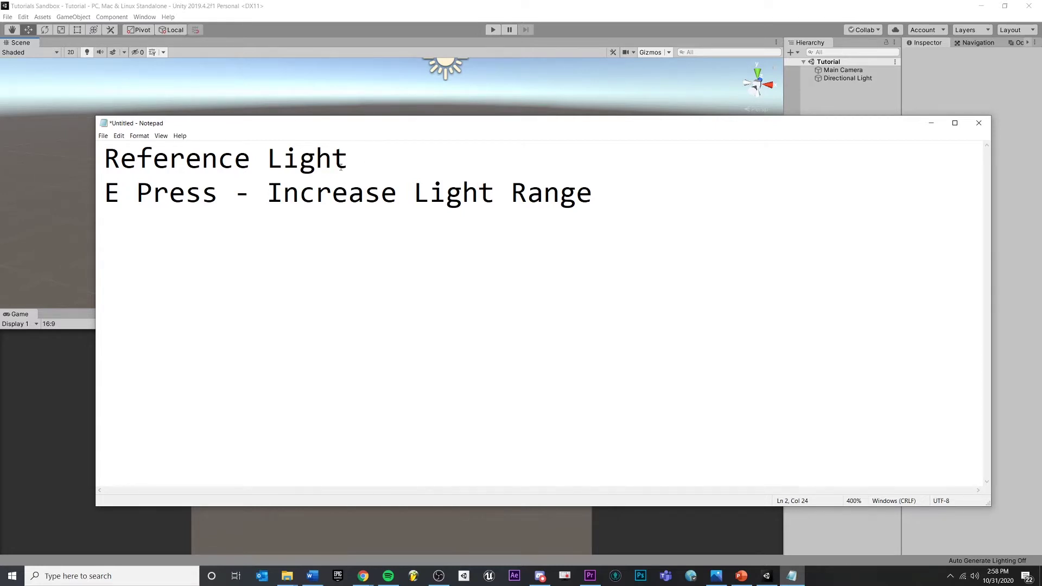
Highlight the words 'Light', 'E Press' and 'Increase' in the notes
drag(342, 166, 267, 160)
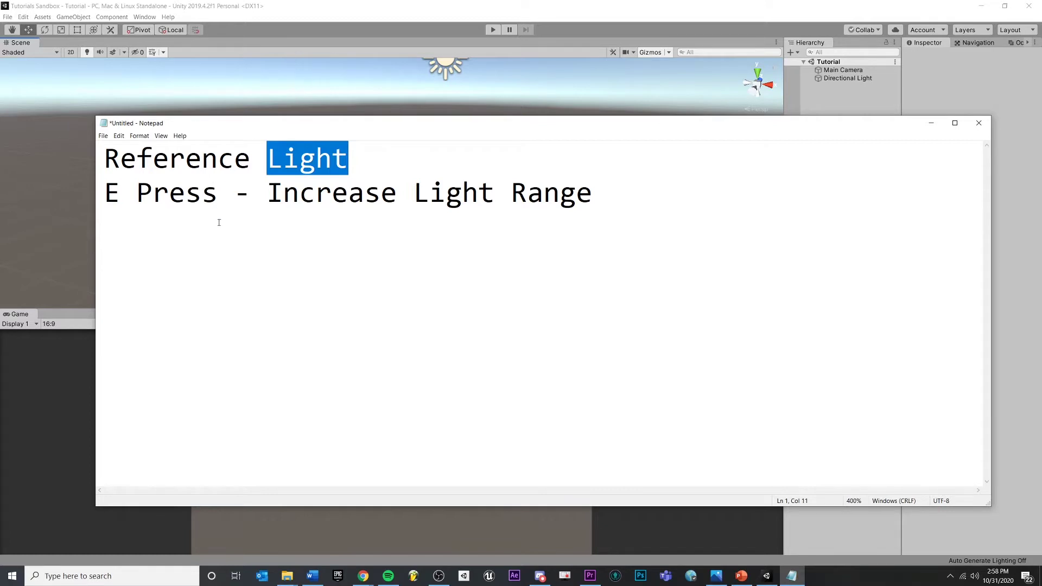
click(218, 196)
mouse_move(112, 193)
mouse_down()
mouse_move(211, 199)
mouse_move(67, 199)
mouse_up()
key(Right)
key(Right)
key(Right)
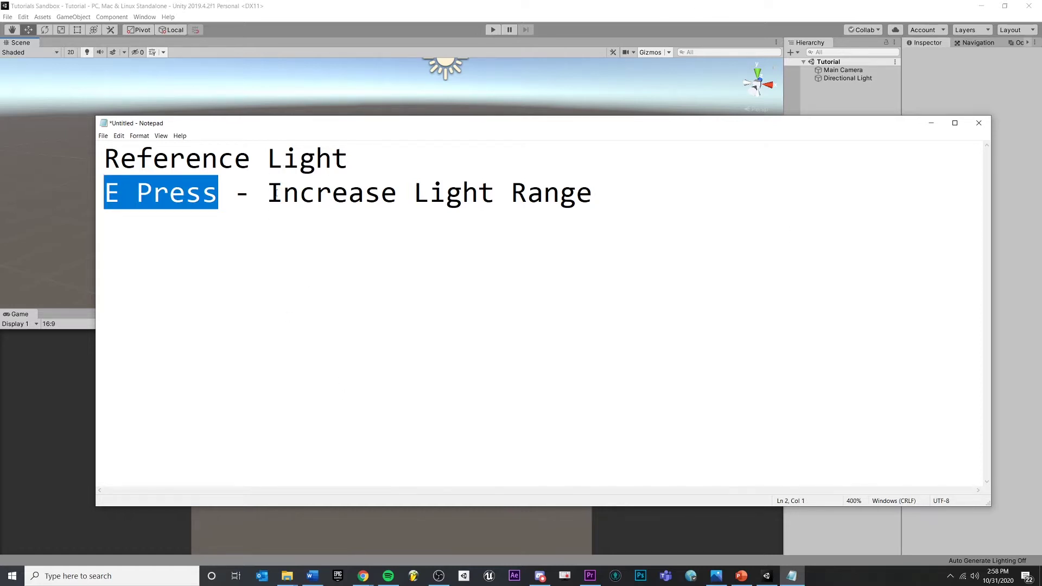
double_click(277, 171)
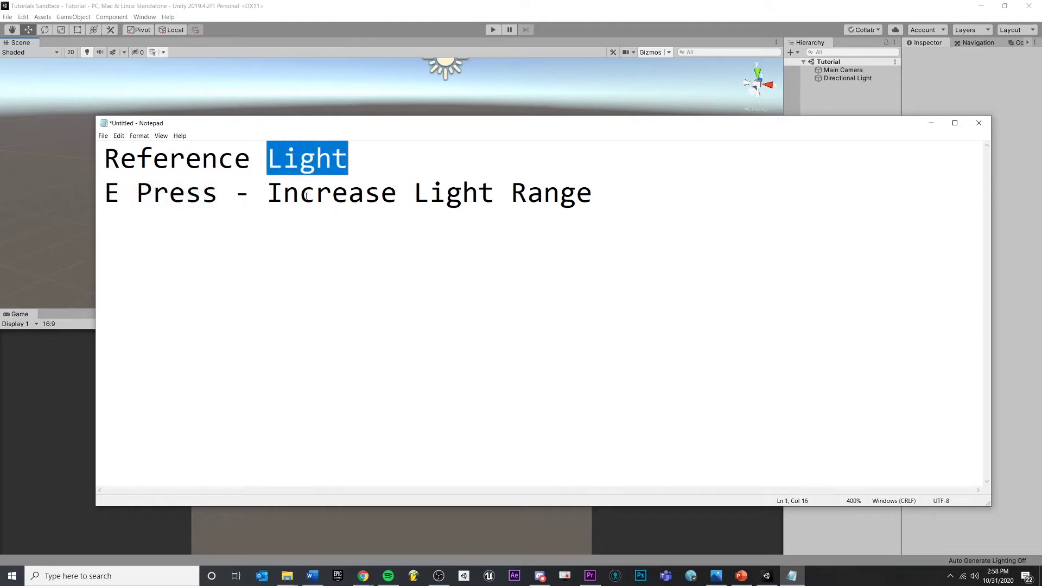
double_click(281, 194)
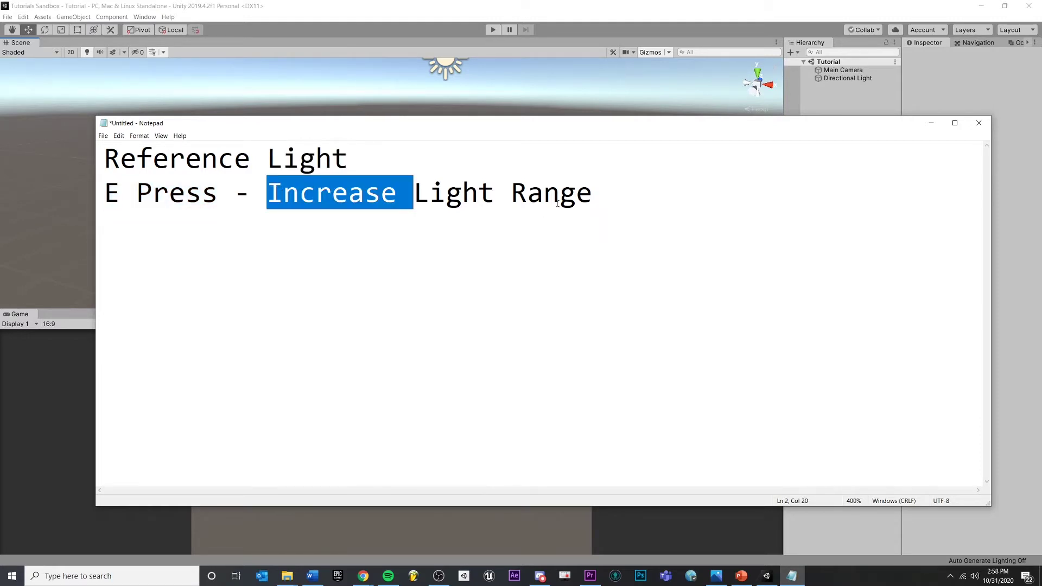
click(527, 193)
double_click(462, 193)
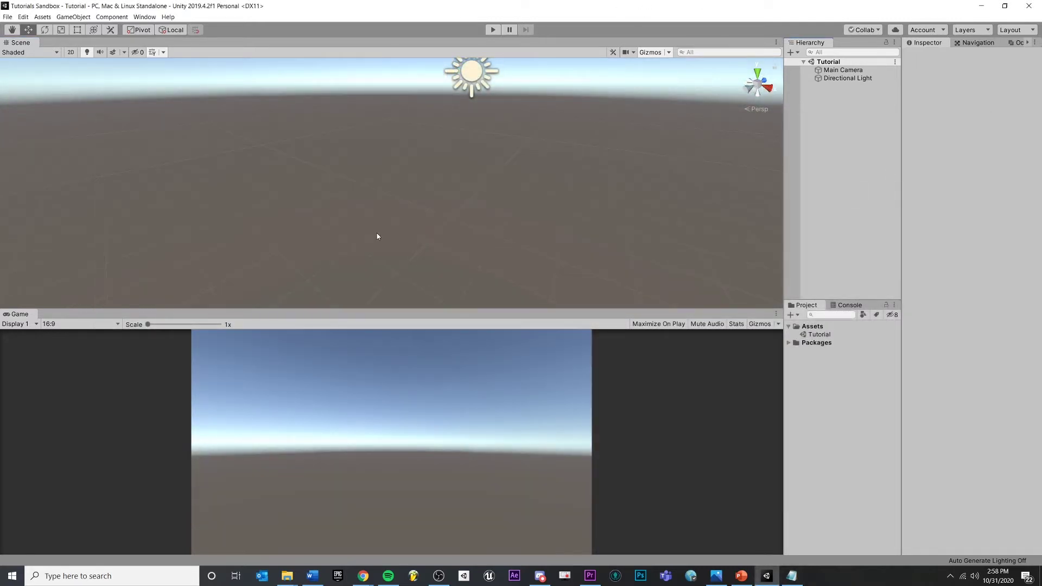
Add a Plane to the scene and reset its position to 0, 0, 0
click(73, 16)
mouse_move(82, 47)
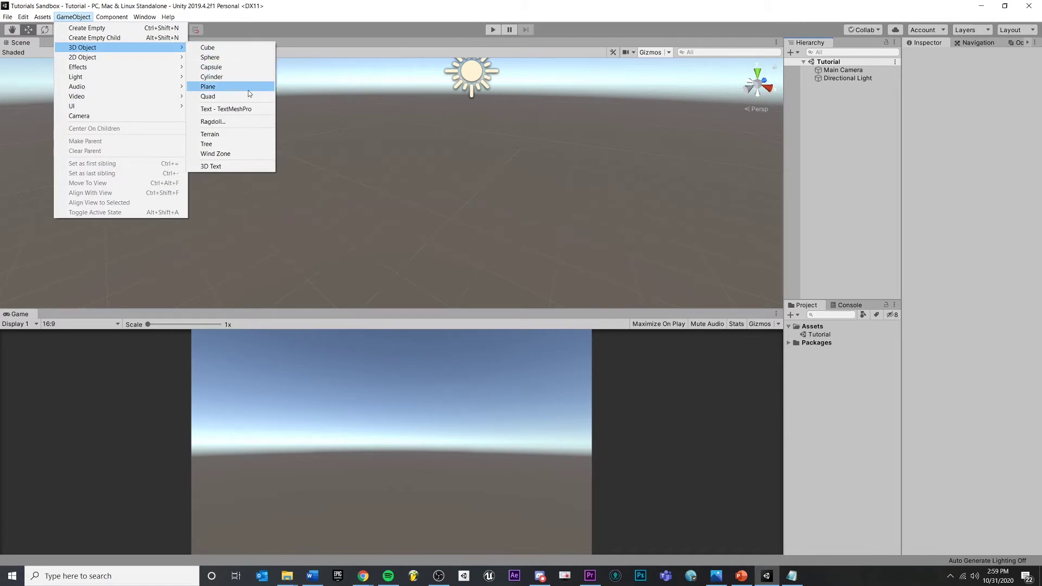
click(252, 87)
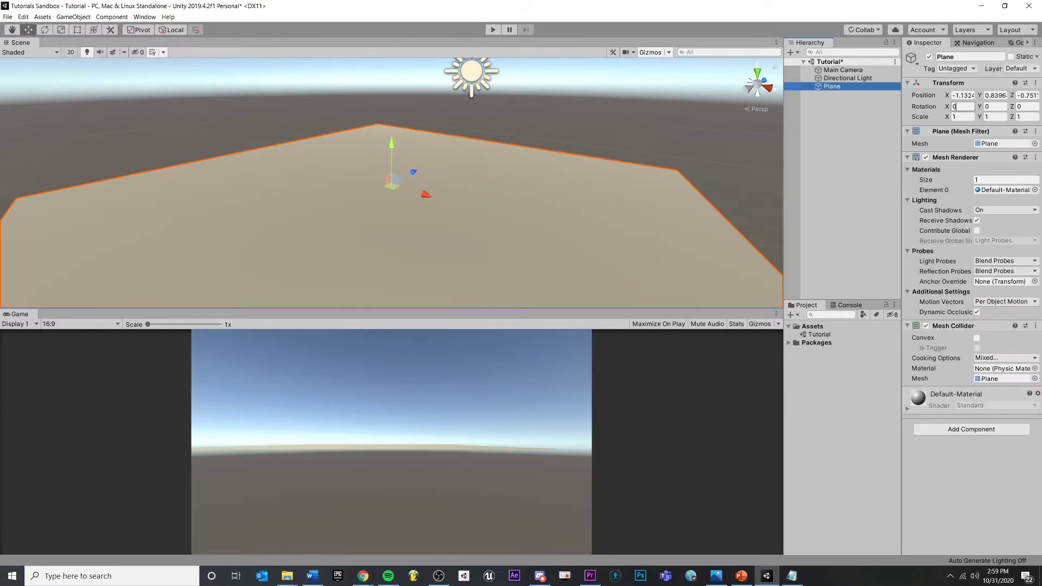
click(965, 96)
text(0)
key(Tab)
text(0)
key(Tab)
text(0)
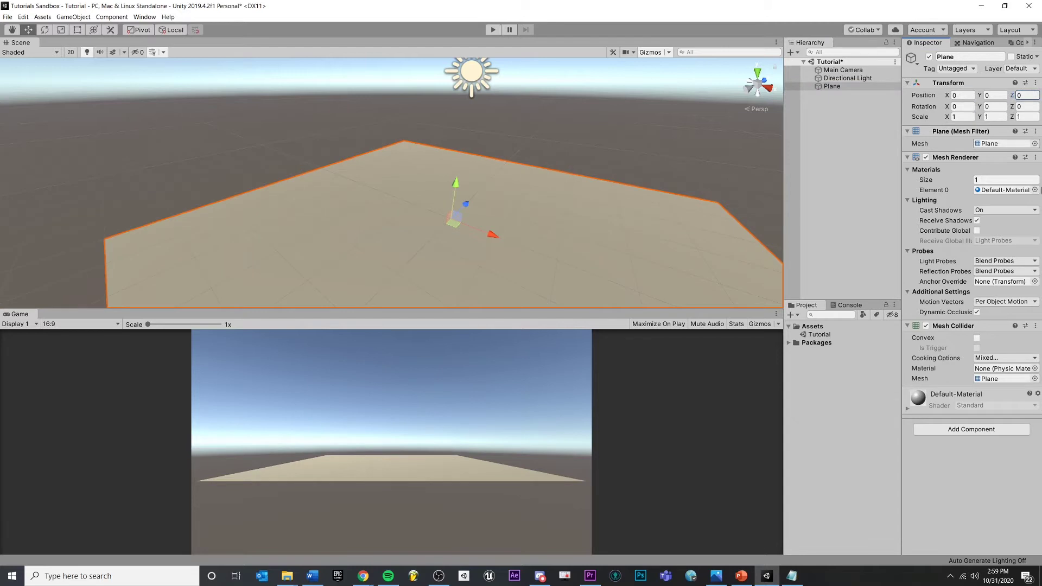
click(826, 111)
click(832, 86)
Add a Cube at position 0, 0.5, 0 resting on the plane
right_click(845, 139)
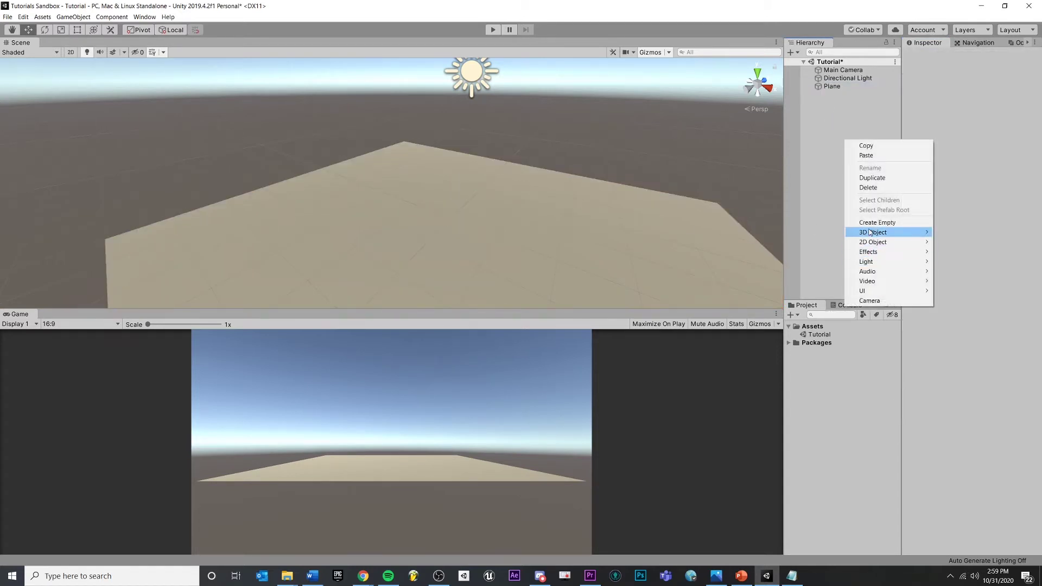
click(952, 236)
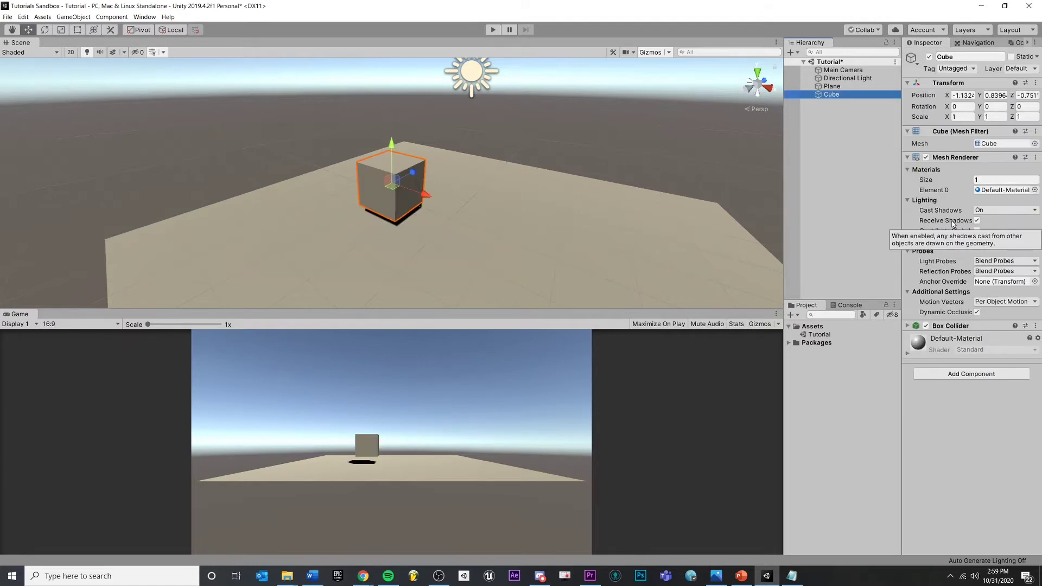
text(0)
key(Tab)
text(0)
key(Tab)
text(0)
mouse_move(424, 175)
alt+mouse_down()
mouse_move(433, 189)
mouse_move(455, 168)
mouse_move(523, 182)
alt+mouse_up()
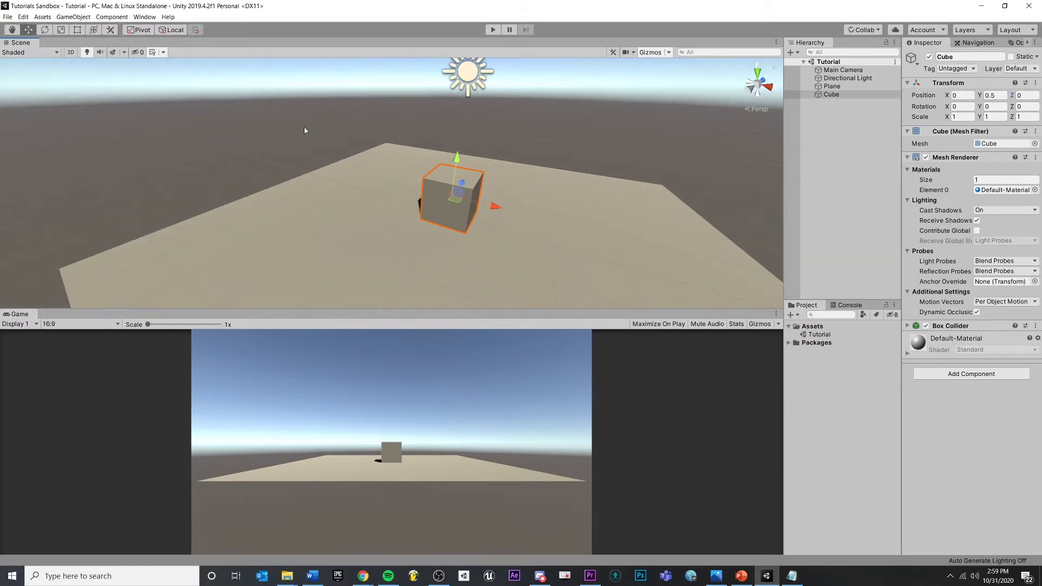
Add a Point Light left of the cube and try a larger Range value
click(73, 16)
mouse_move(82, 48)
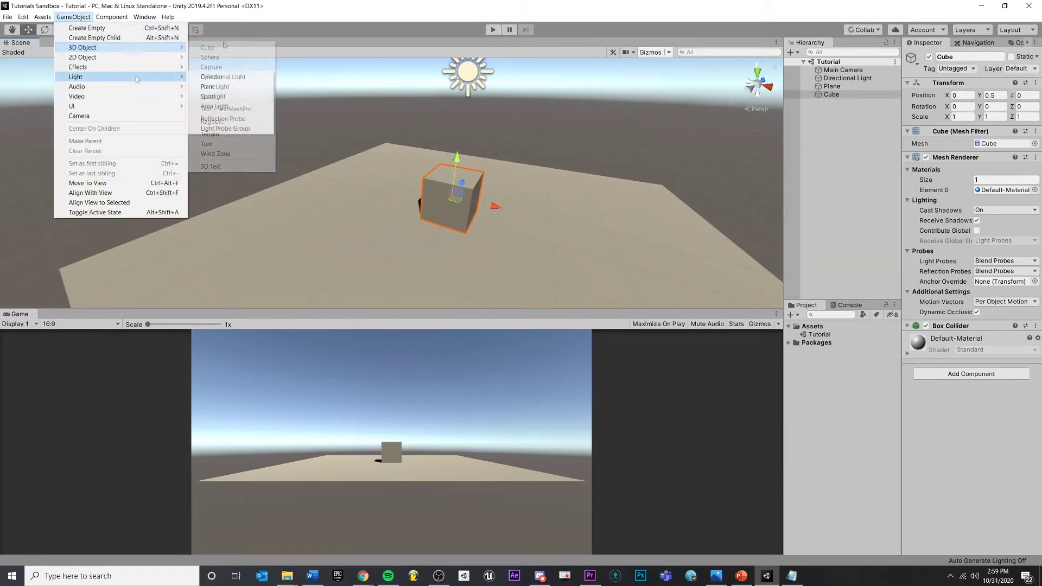
click(219, 87)
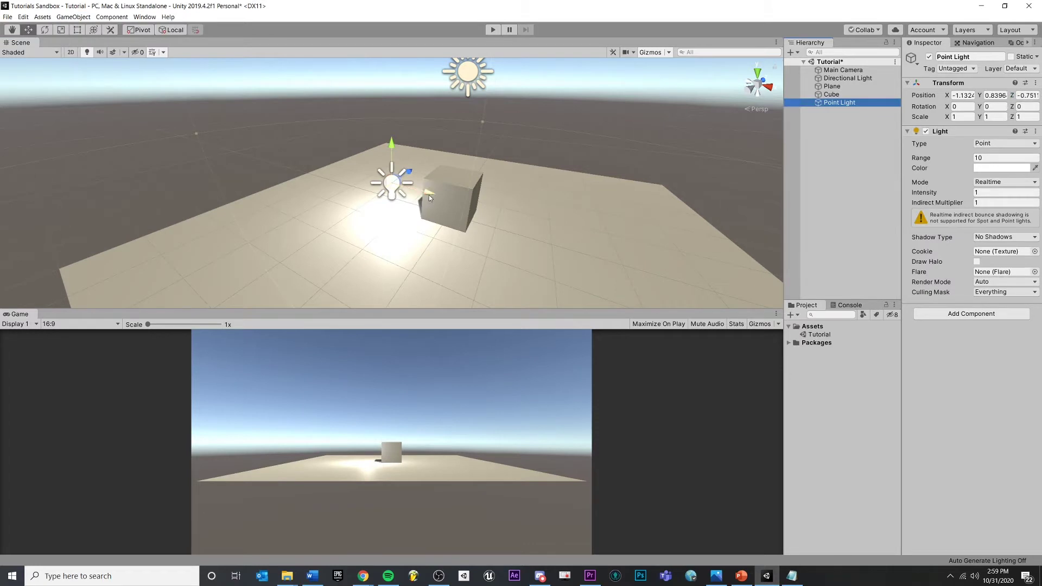
drag(428, 193, 398, 184)
click(468, 72)
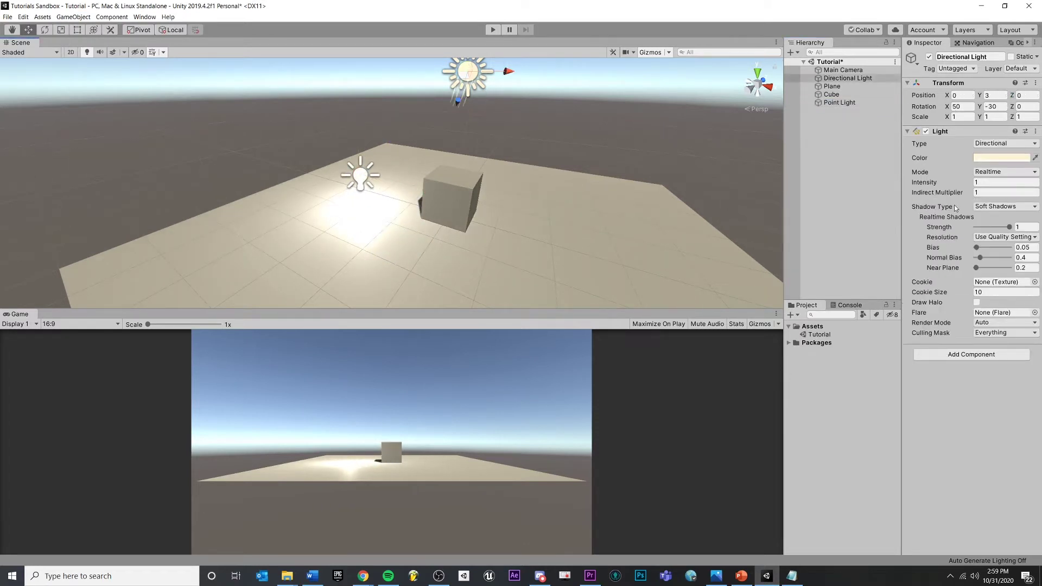
click(359, 184)
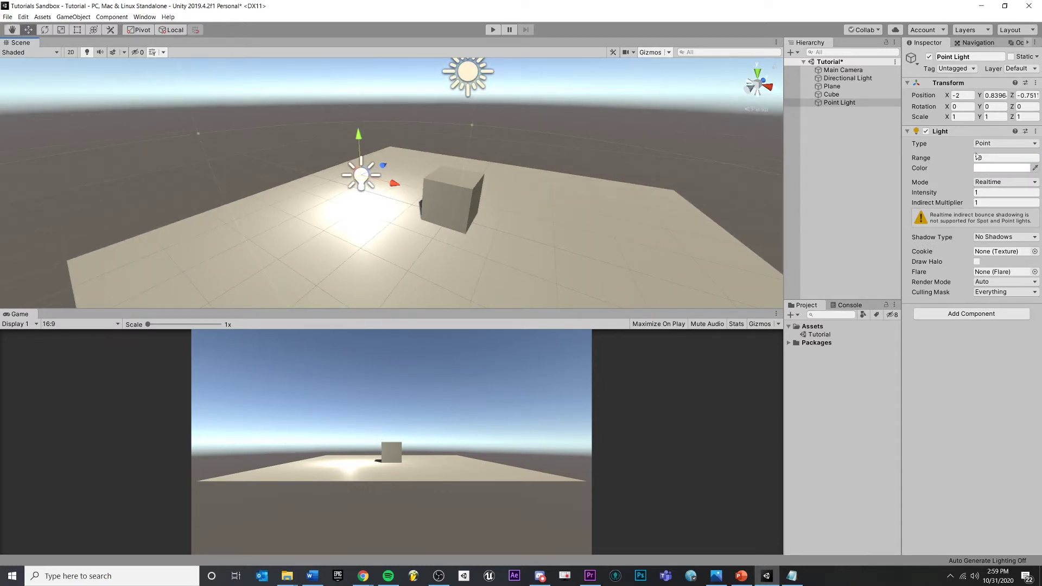
mouse_move(924, 158)
mouse_down()
mouse_move(1017, 155)
mouse_move(954, 115)
mouse_move(863, 193)
mouse_move(877, 242)
mouse_up()
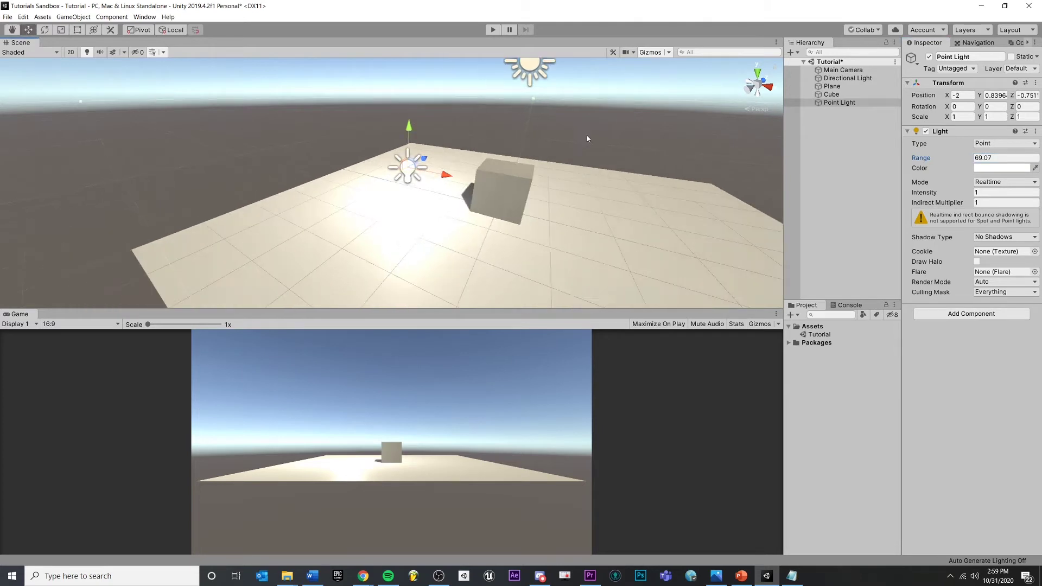
right_drag(561, 114, 608, 143)
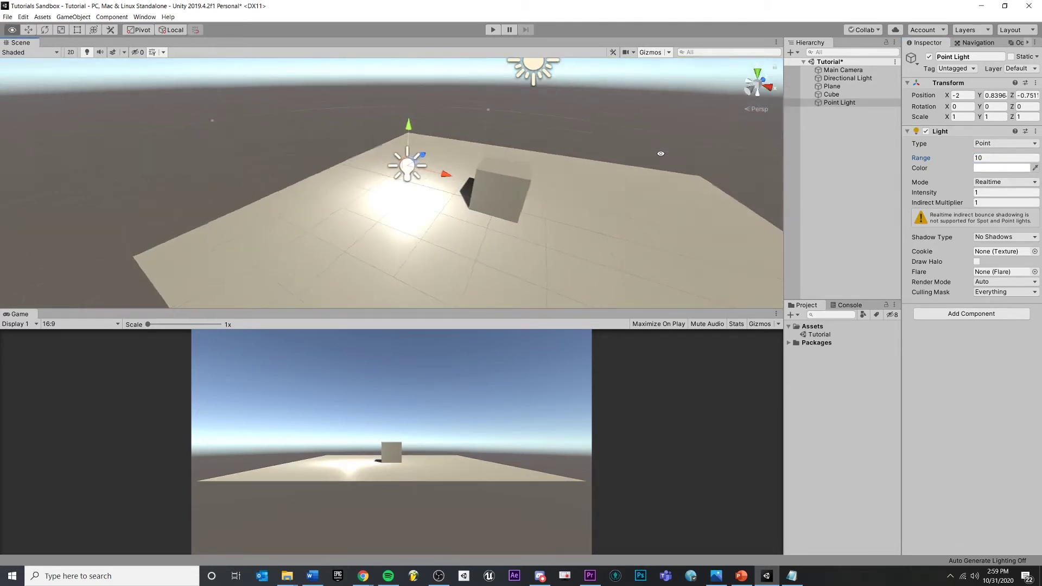
Create an empty LevelController object positioned at the origin
click(872, 134)
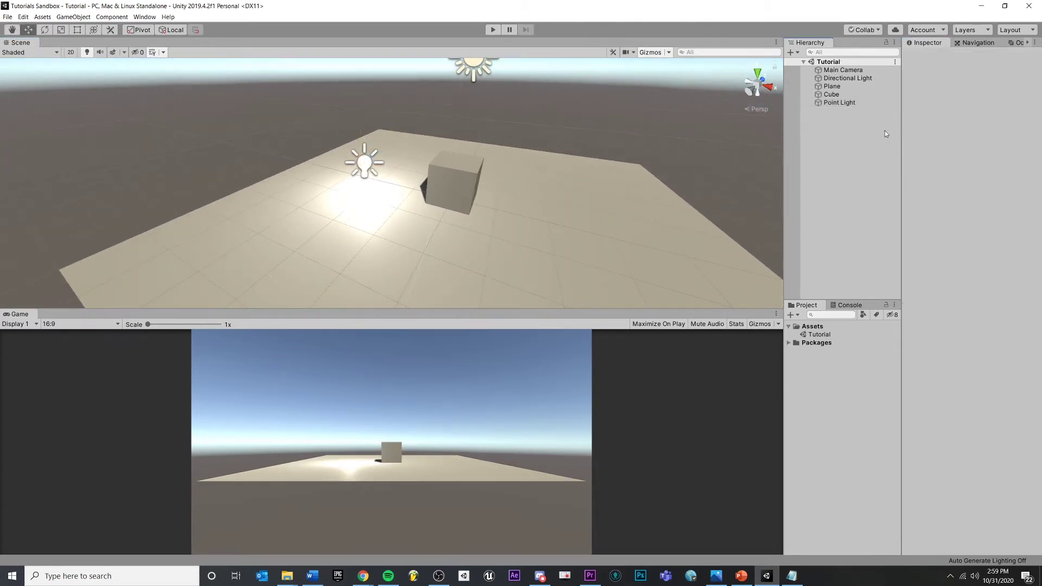
right_click(871, 132)
right_click(831, 156)
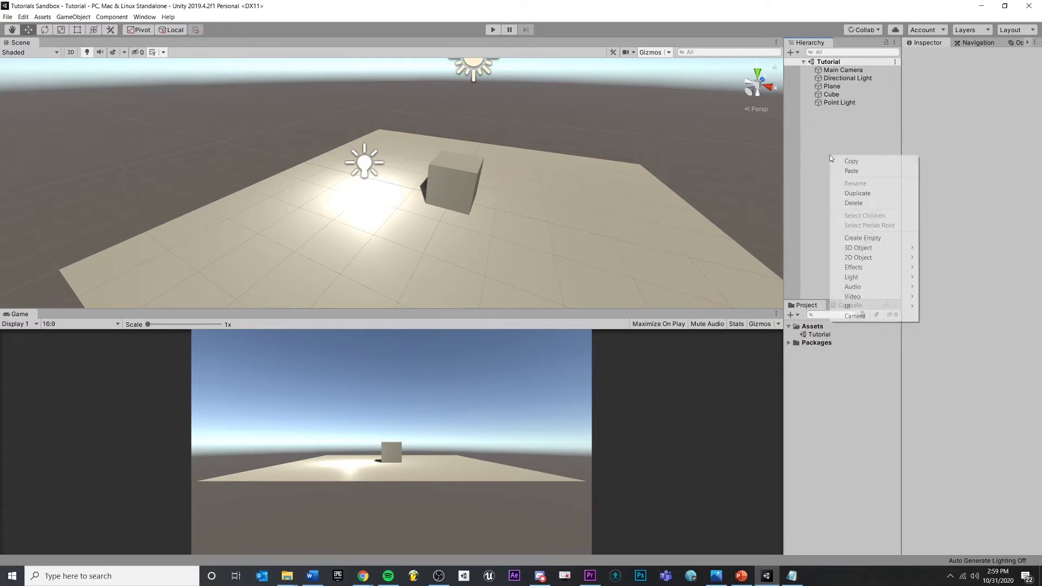
click(872, 239)
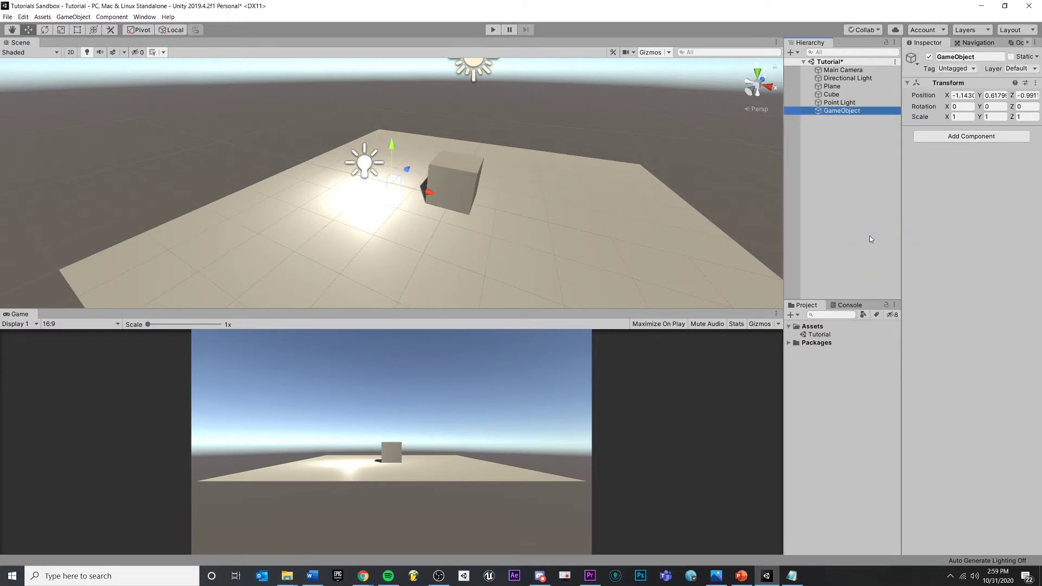
text(LevelController)
key(Return)
click(966, 95)
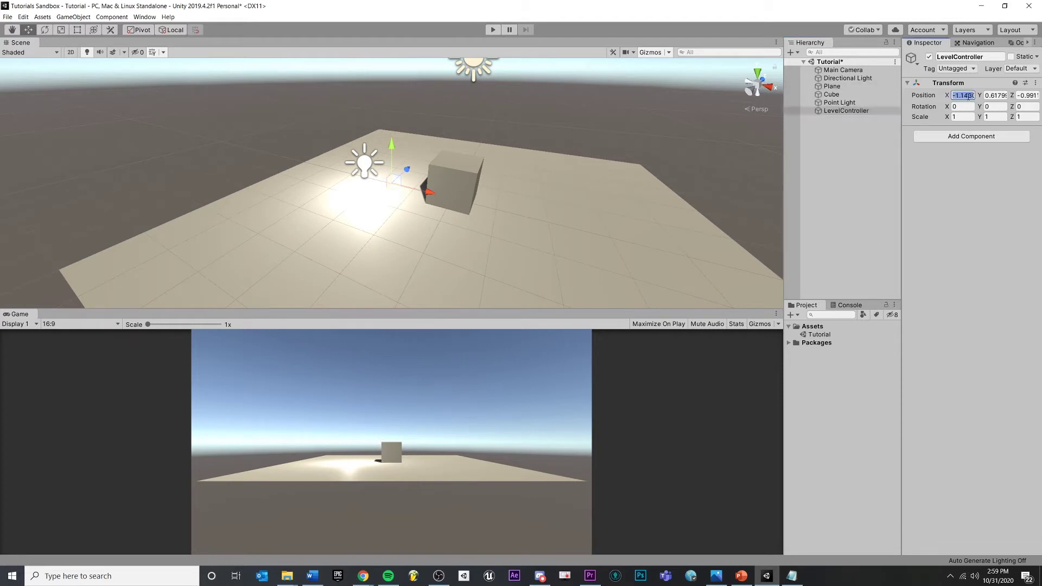
text(0)
key(Tab)
text(0)
key(Tab)
text(0)
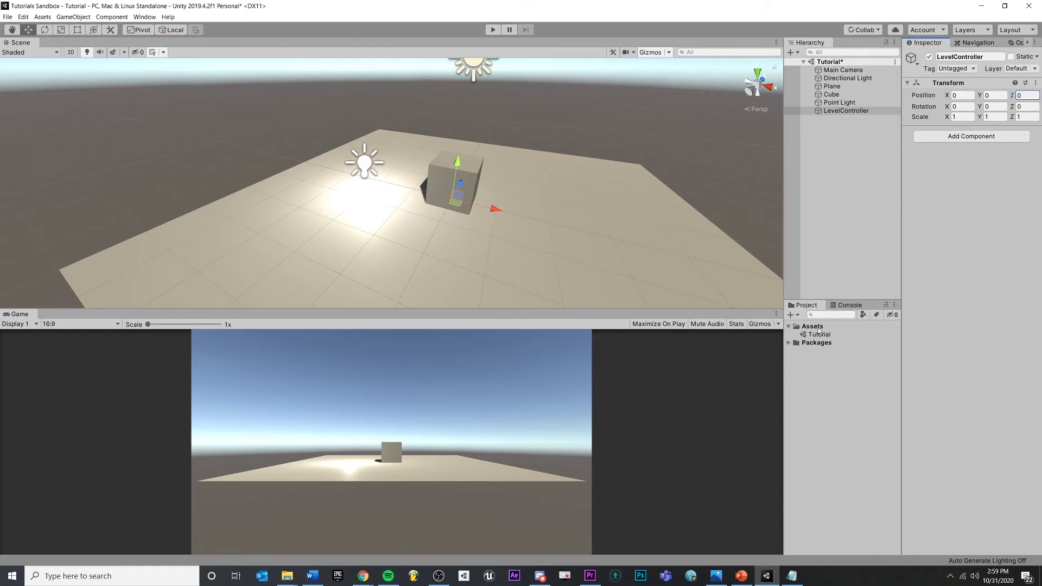
Create a LevelController C# script in Assets and attach it to the LevelController object
right_click(819, 327)
mouse_move(843, 331)
click(754, 258)
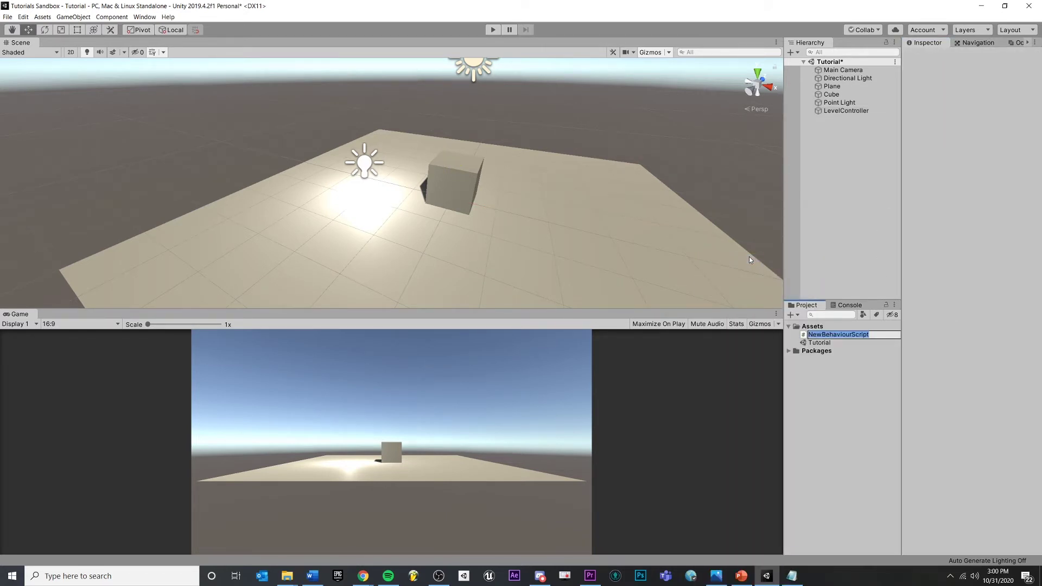
text(LevelController)
key(Return)
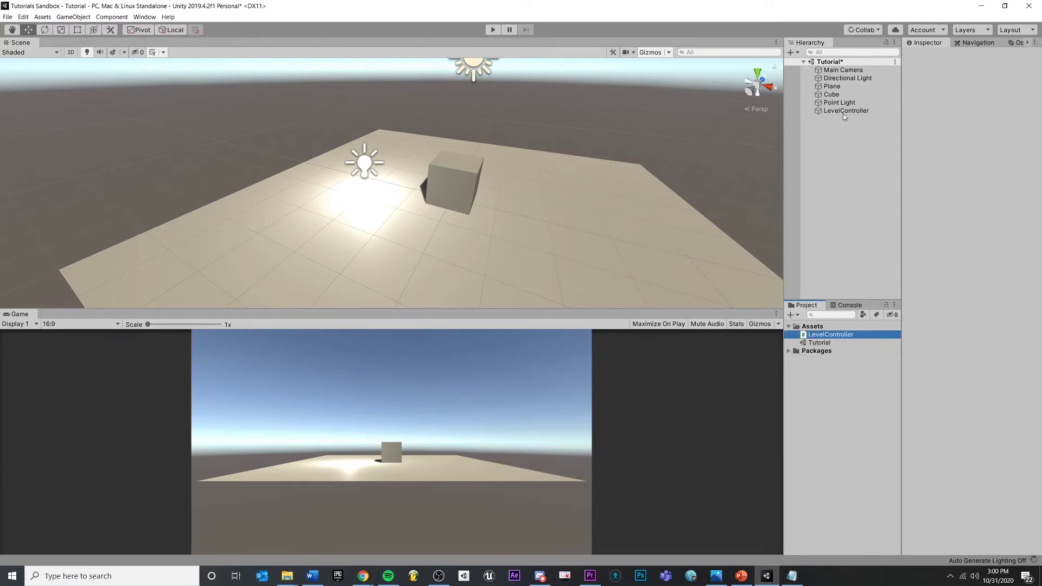
click(843, 113)
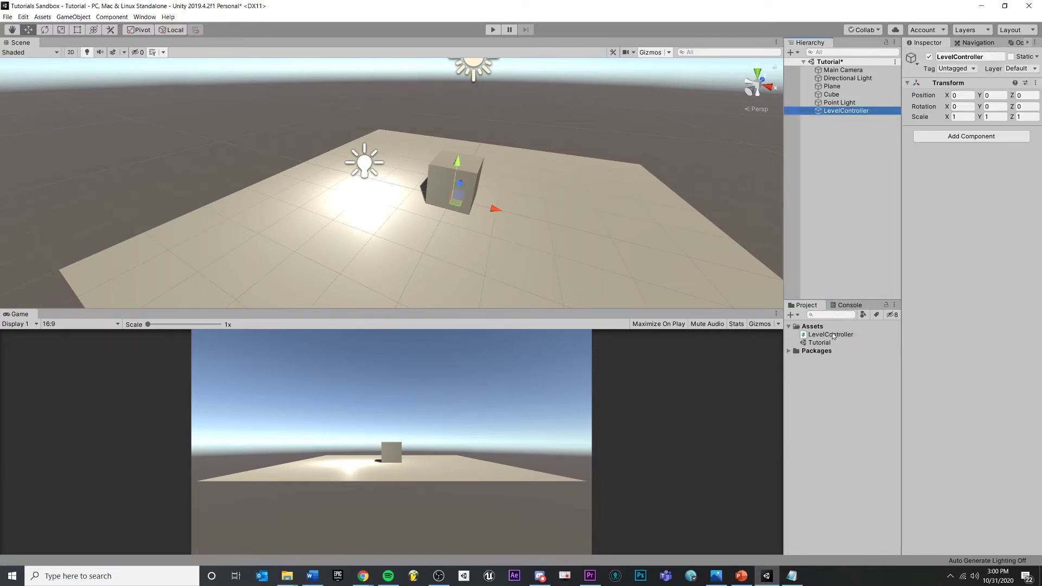
drag(832, 336, 929, 187)
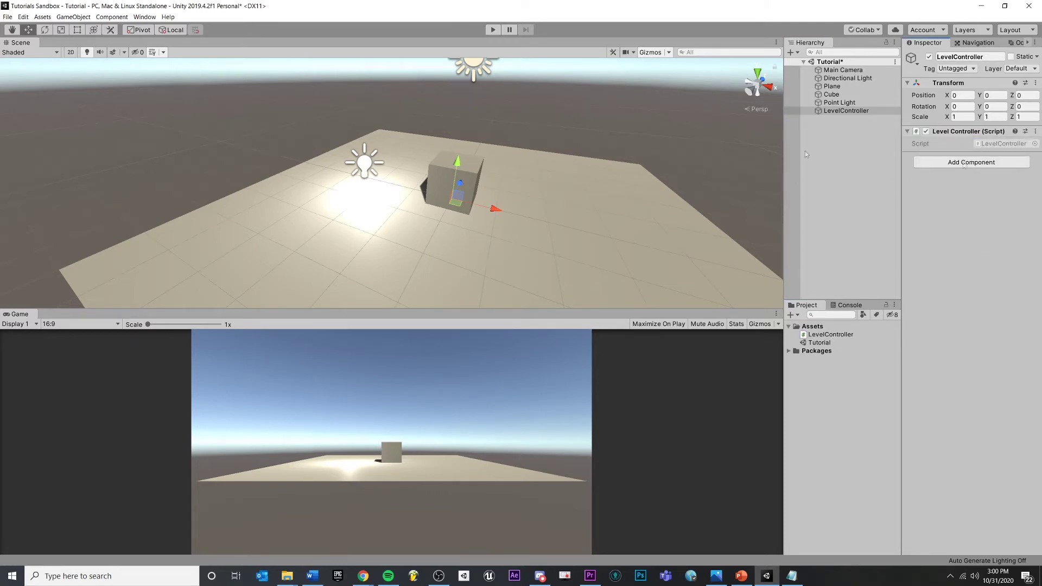
Open the script, delete Start and Update, and add a [SerializeField] Light _light field
double_click(1003, 144)
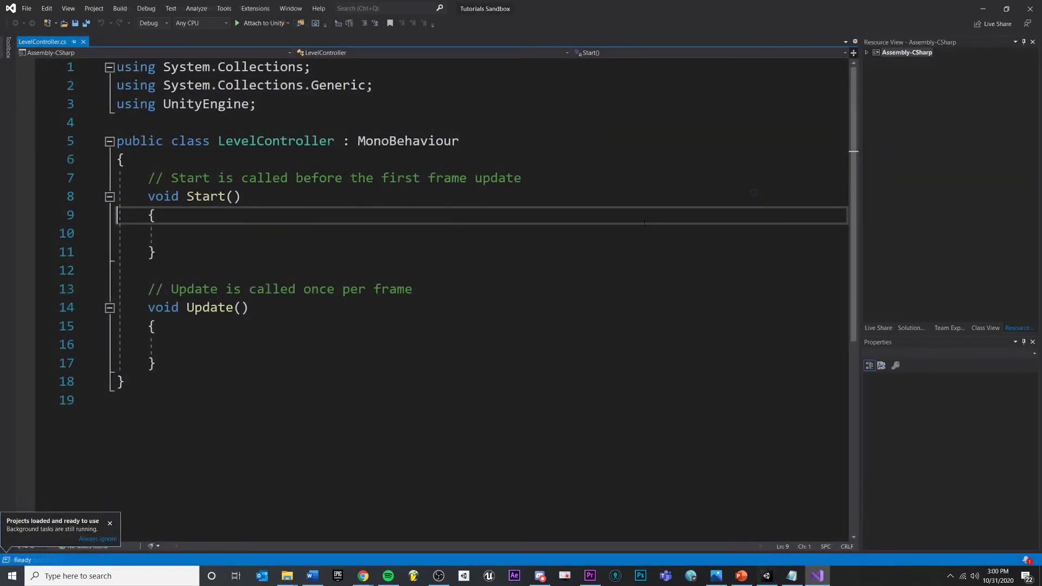
drag(156, 363, 117, 178)
key(Delete)
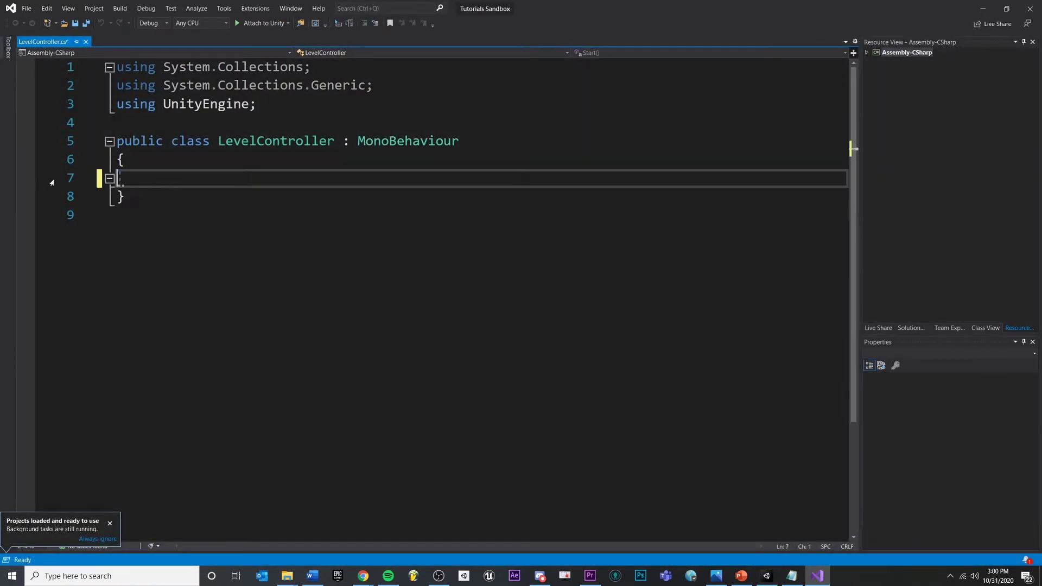
key(Tab)
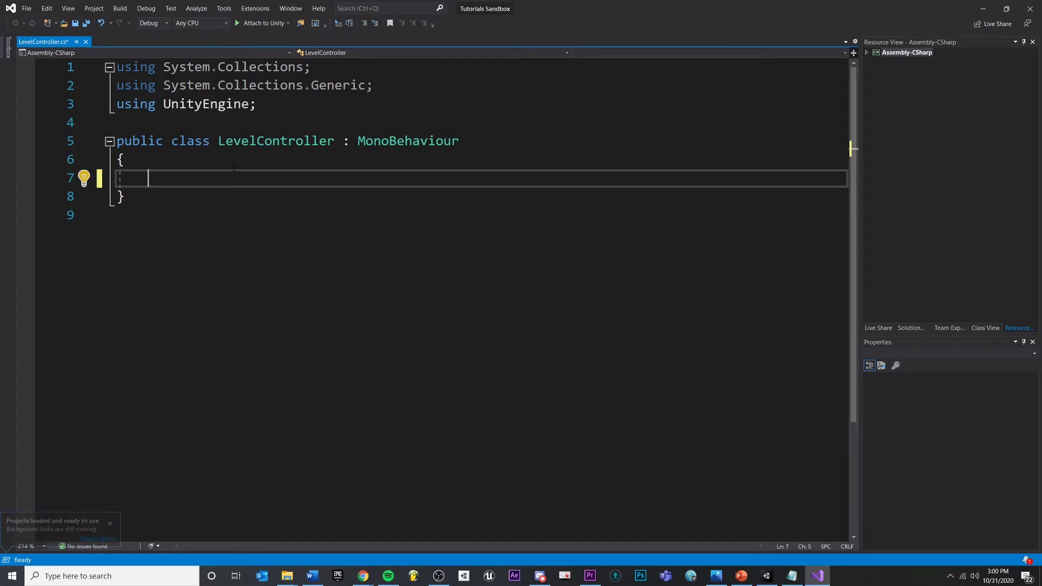
text([SerializeField] Light _light;)
key(Return)
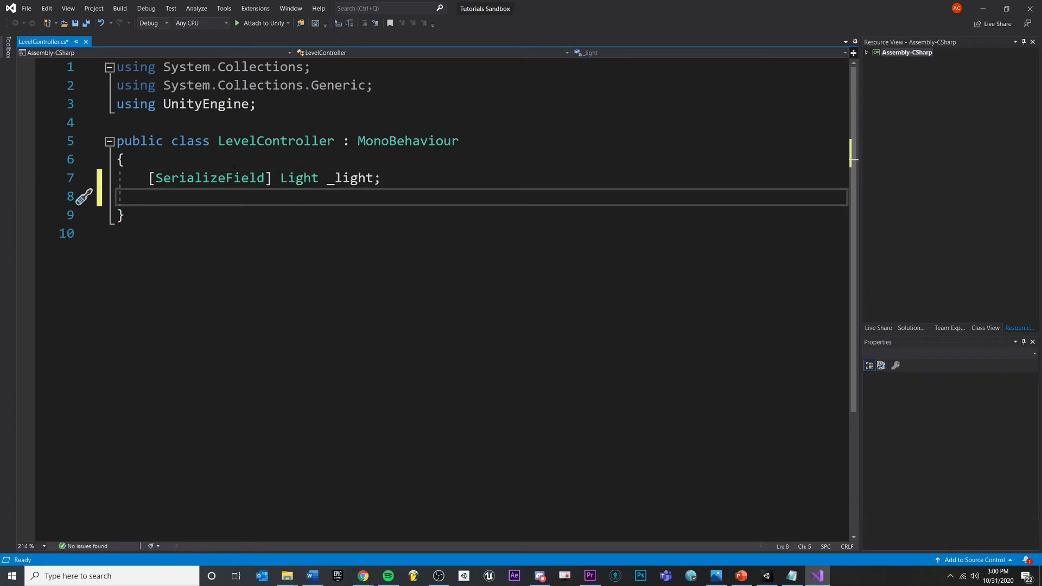
key(Return)
text(void Updat)
Write an Update method checking Input.GetKeyDown(KeyCode.E), then save
key(Tab)
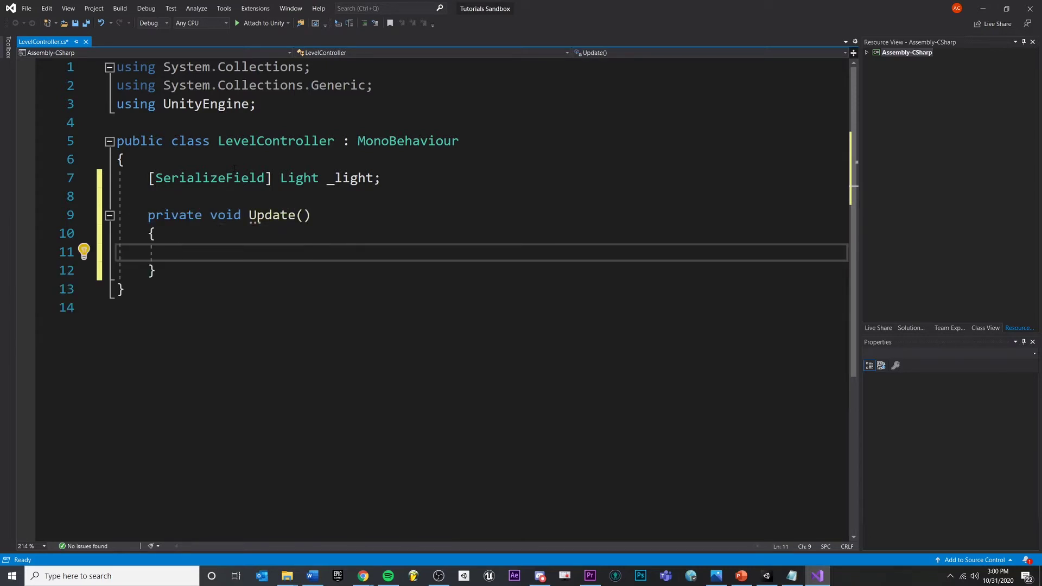
text(ifif(Input.GetKeyDown(keyCod)
key(Tab)
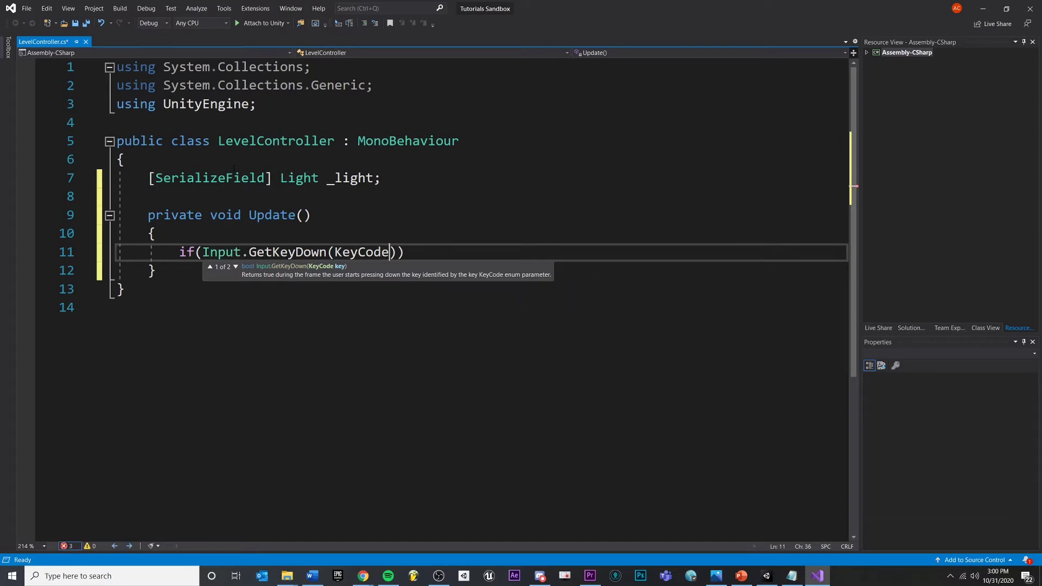
text(.E)
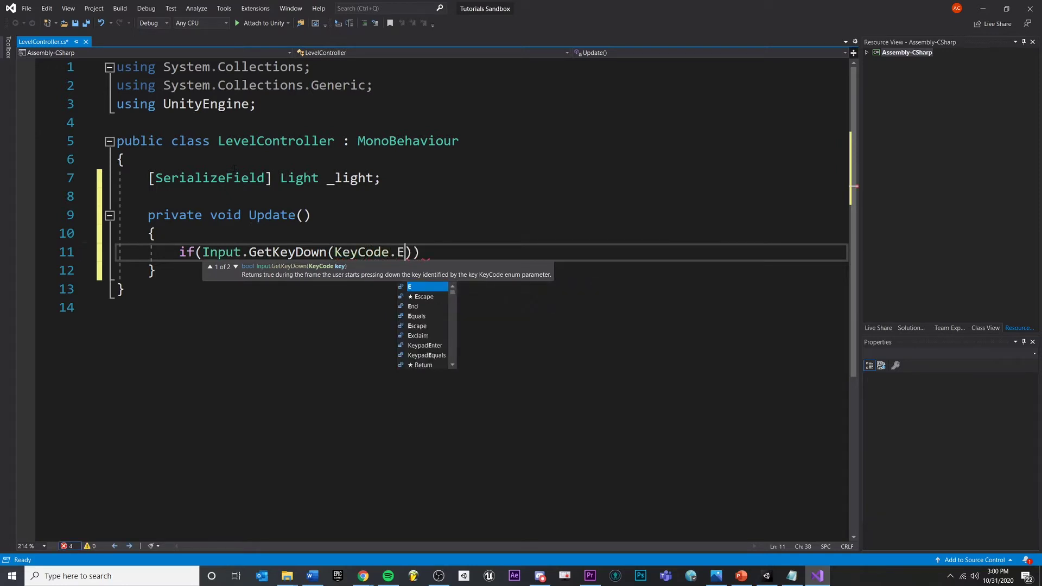
key(Escape)
key(Right)
key(Right)
text({)
key(Return)
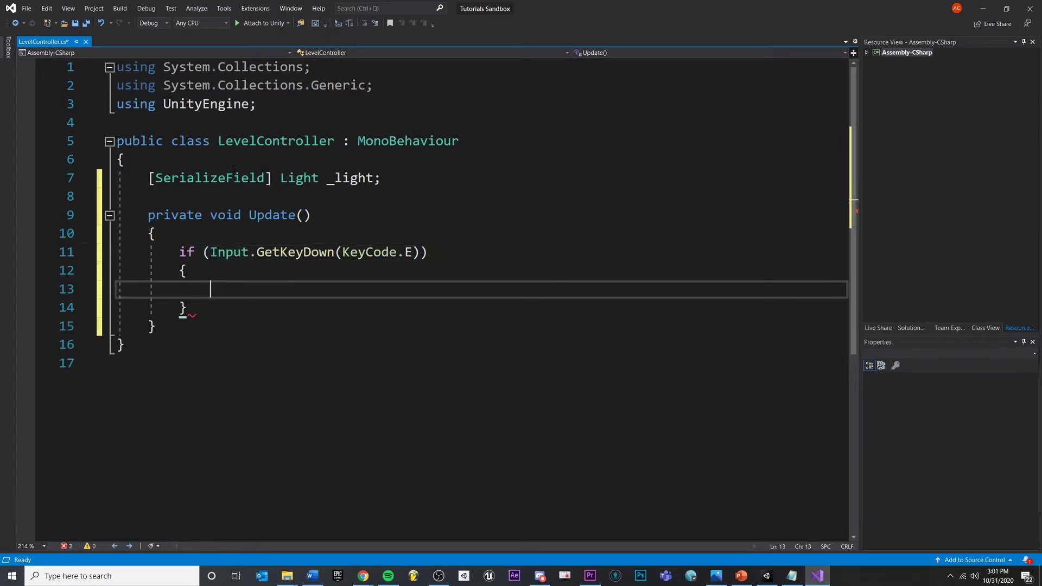
key(ctrl+s)
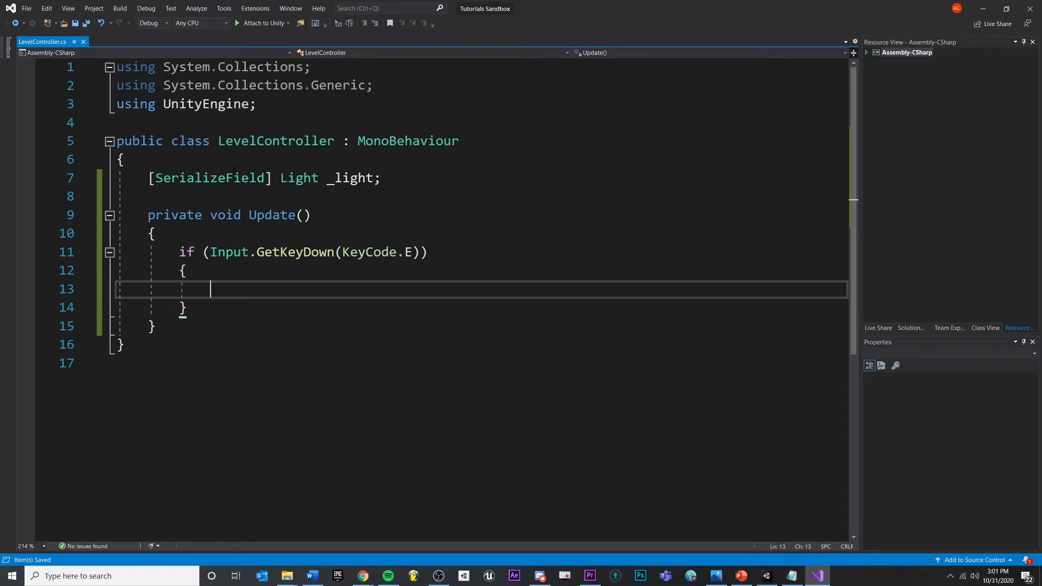
text(Ad)
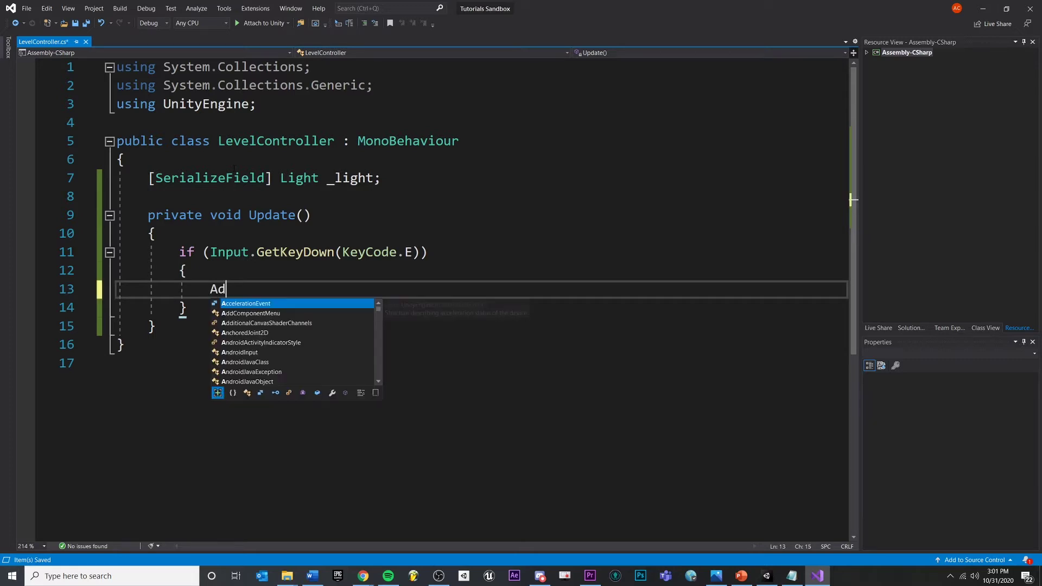
text(justLight)
Call AdjustLight() inside the if and add an empty void AdjustLight() method
key(Escape)
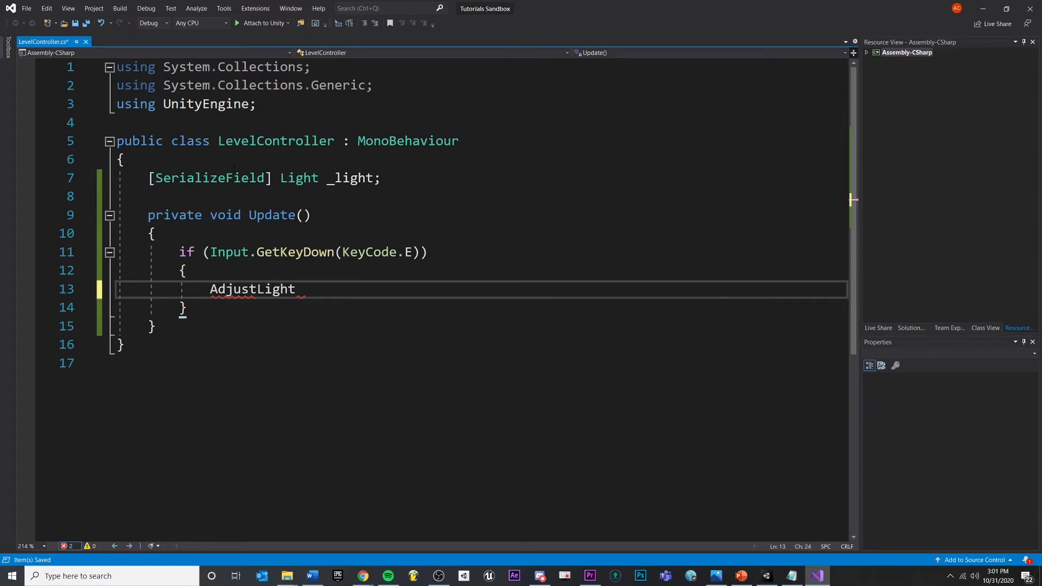
text(();)
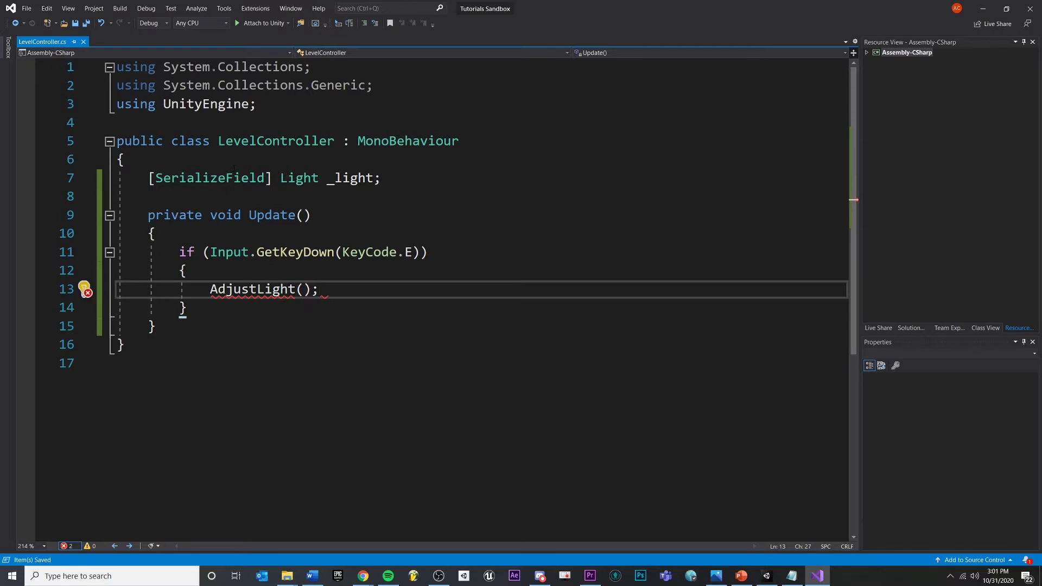
key(Down)
key(Down)
key(Return)
key(Return)
text(void )
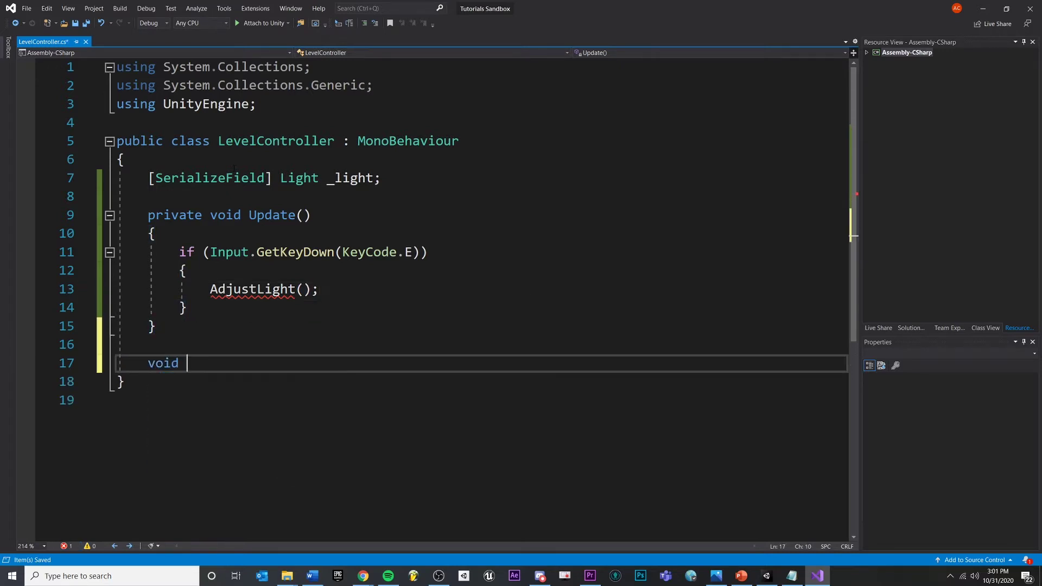
text(AdjustLight())
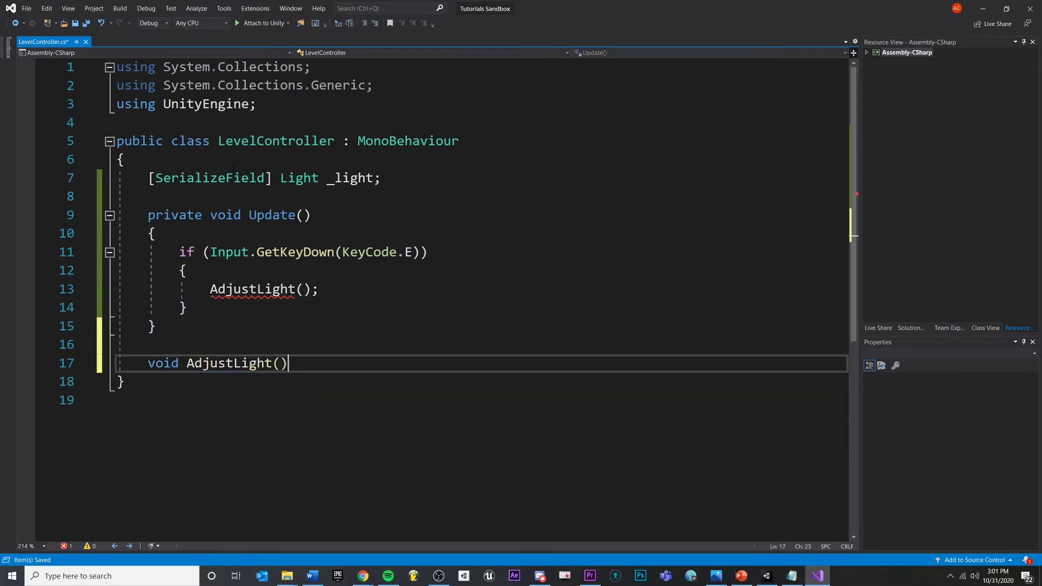
key(Return)
text({)
key(Return)
key(Up)
key(Up)
key(Up)
key(Up)
key(Up)
key(Up)
Add a second [SerializeField] attribute on line 8 below the _light field
click(408, 178)
key(Return)
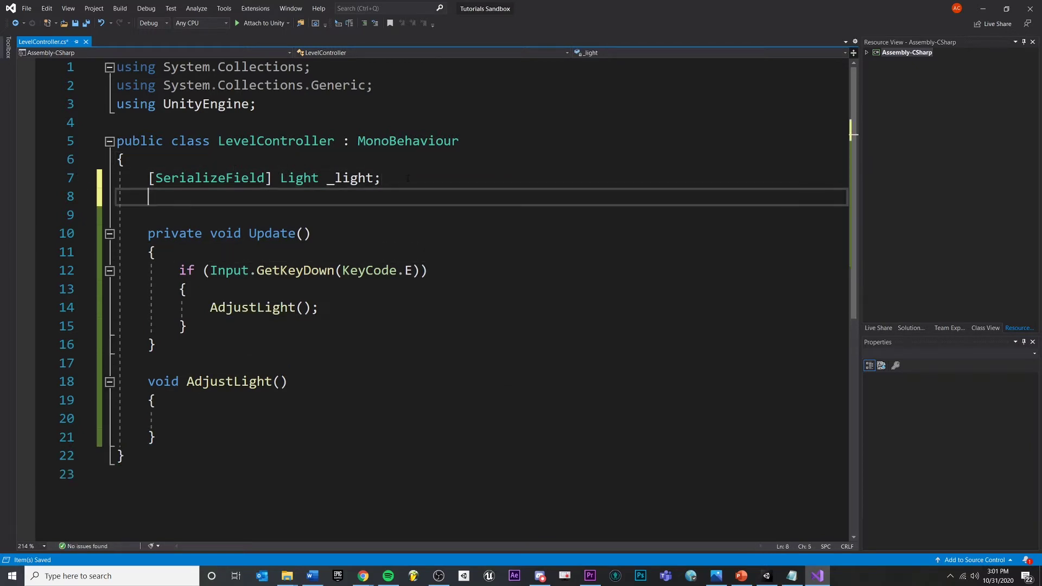
text([SerializeField])
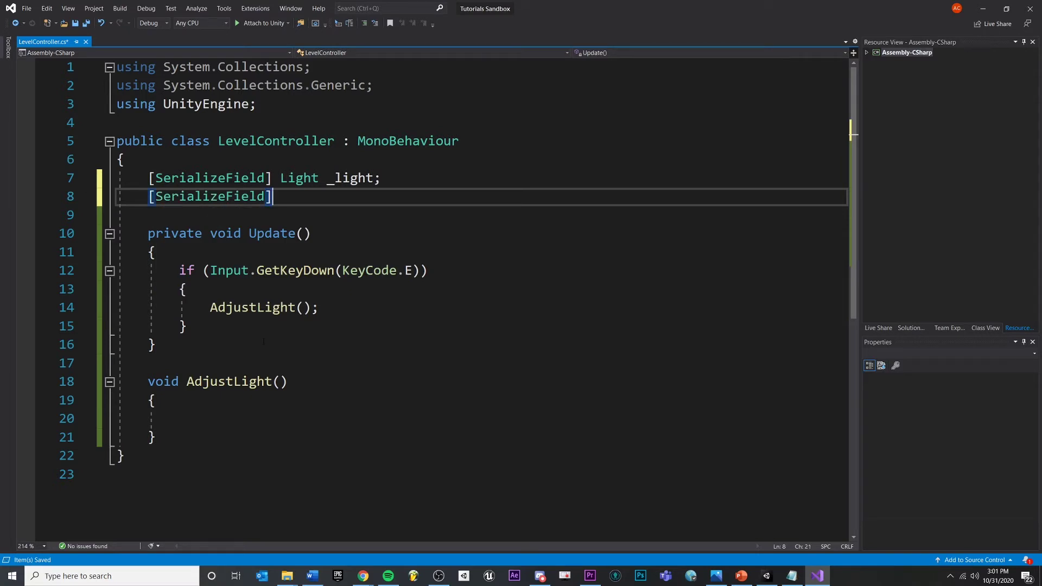
key(Down)
key(Down)
key(Down)
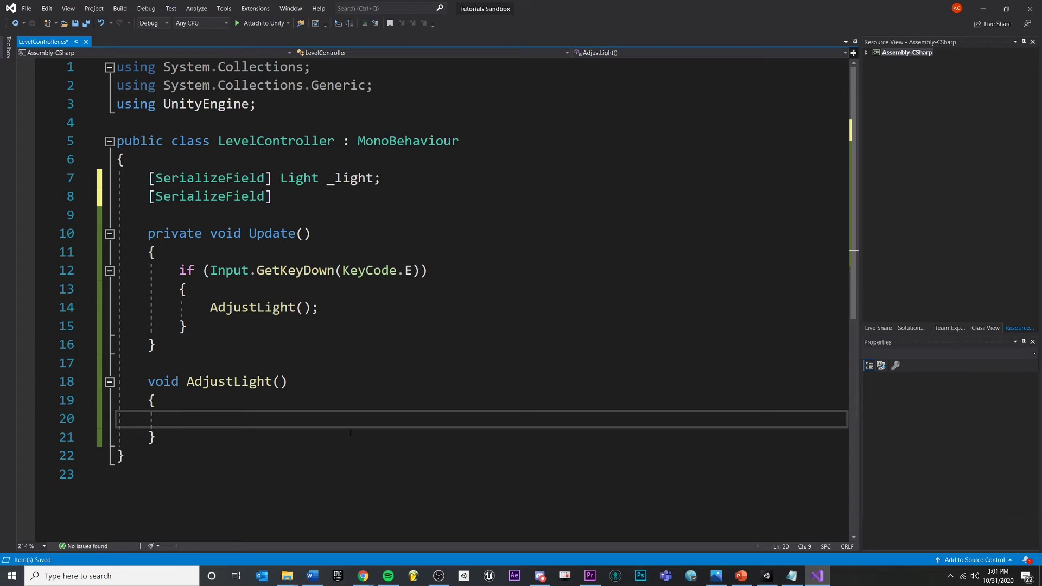
click(281, 196)
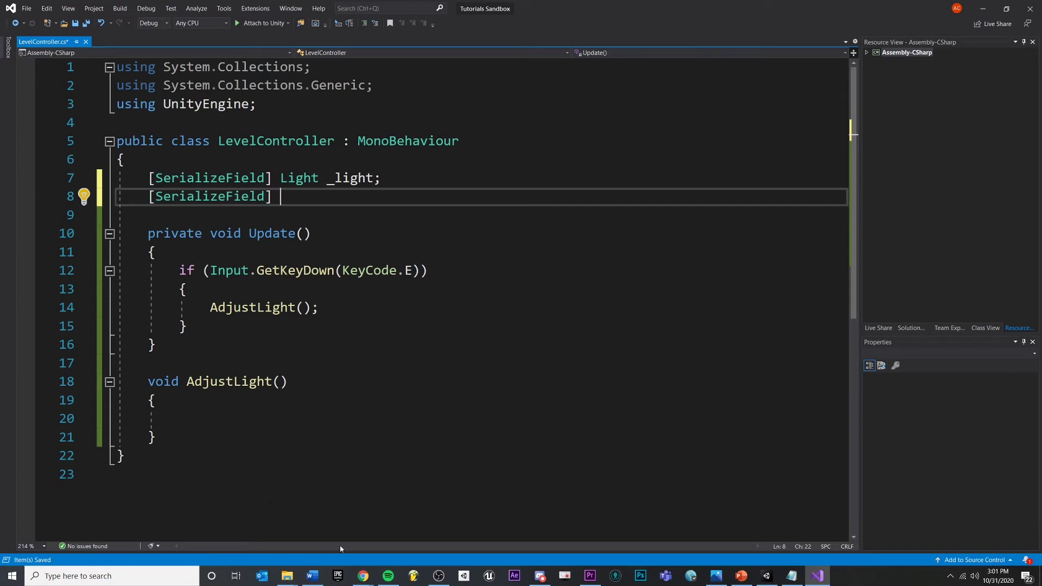
right_click(364, 576)
Search Google for 'unity light api' in a new Chrome window
click(345, 521)
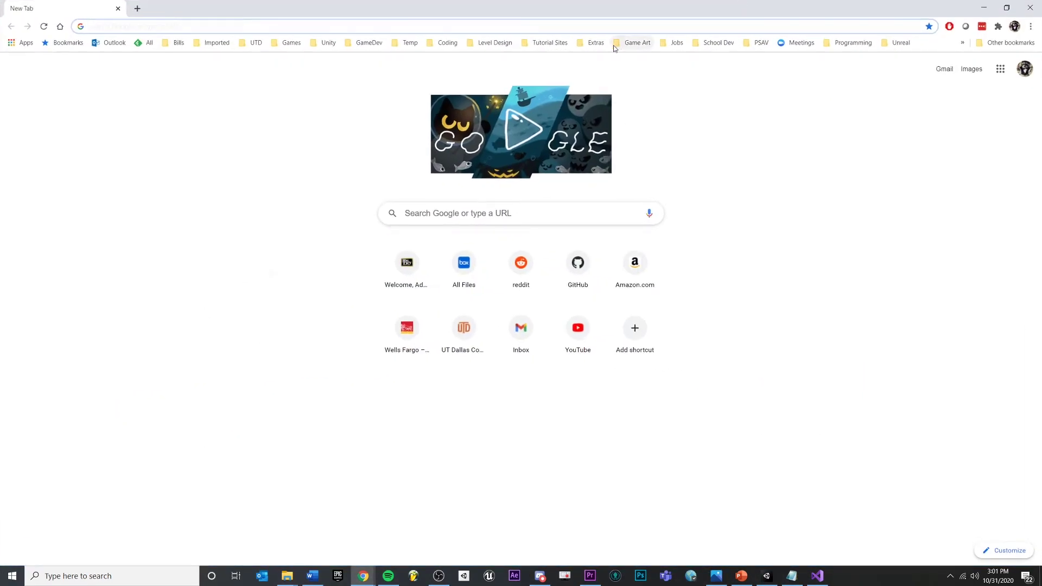
click(612, 27)
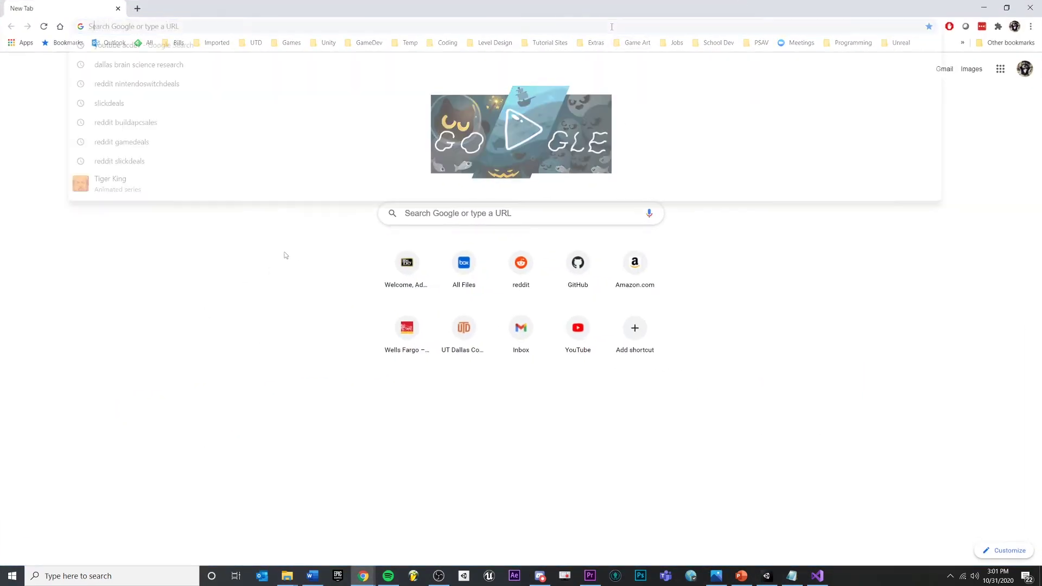
click(541, 217)
text(ui)
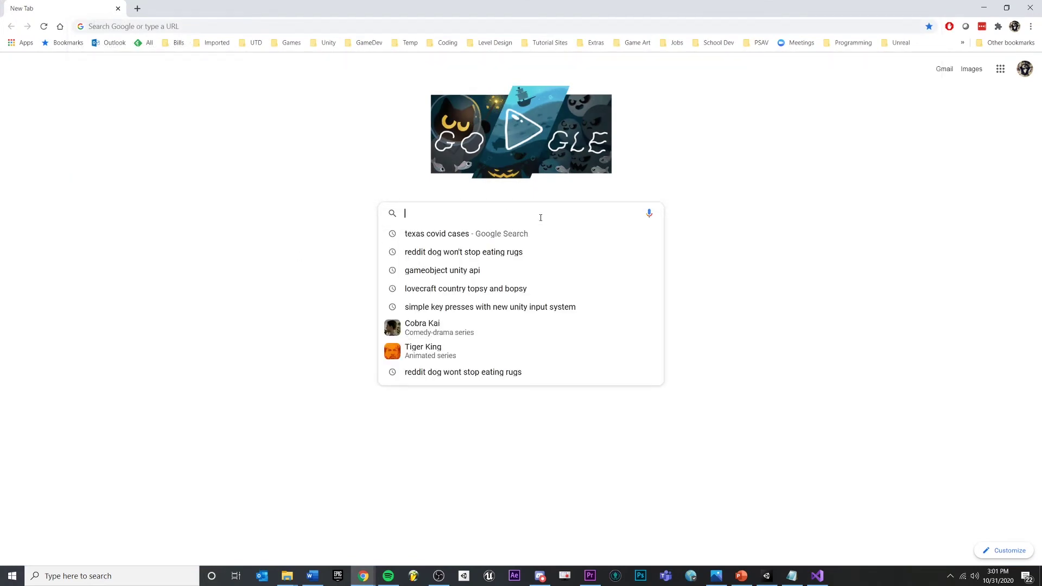
text(nity)
key(BackSpace)
key(BackSpace)
key(BackSpace)
text(ini)
key(BackSpace)
key(BackSpace)
key(BackSpace)
text(nit)
key(BackSpace)
key(BackSpace)
text(ity light)
key(BackSpace)
text(pi)
key(Return)
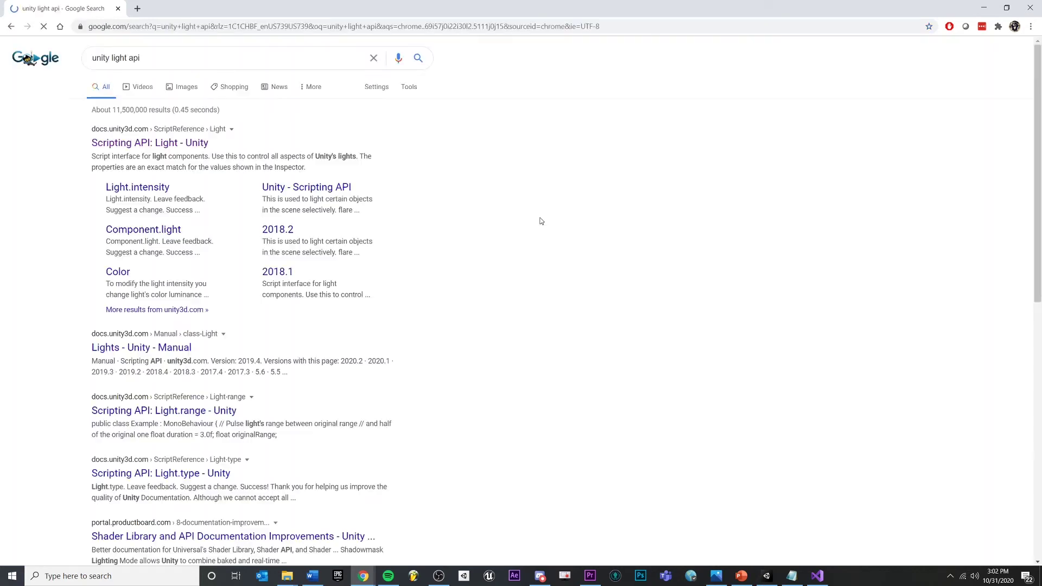
Read the Light.range page, highlighting its public float range declaration, then minimize Chrome
click(191, 145)
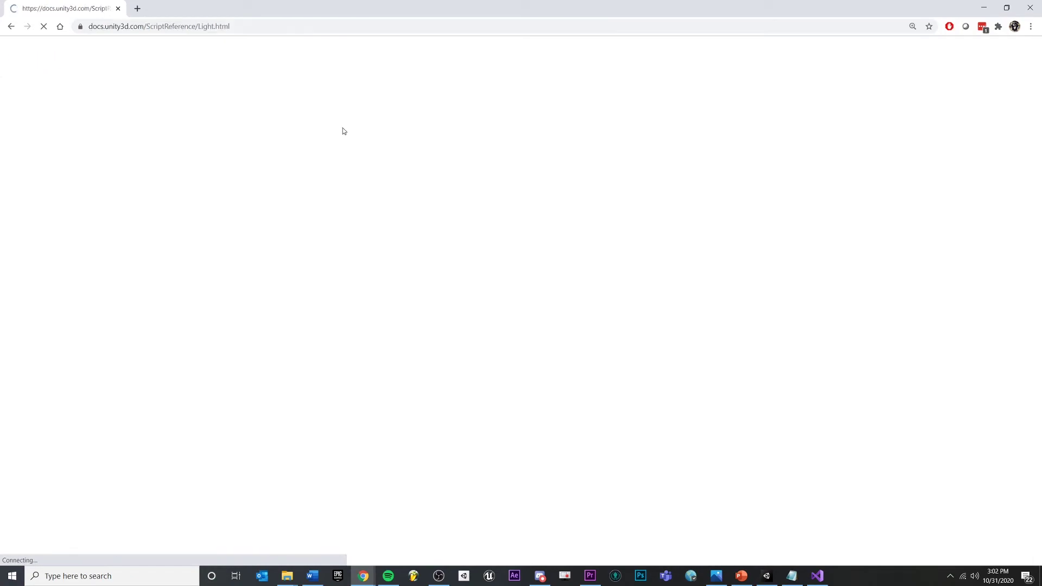
scroll(369, 290, down, 2)
scroll(358, 310, down, 4)
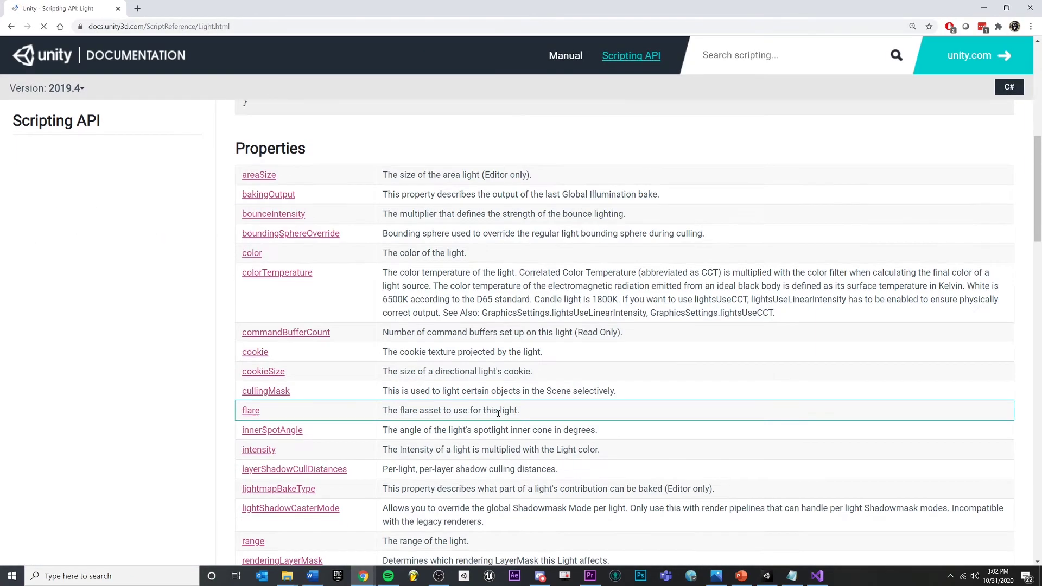
scroll(339, 353, down, 5)
scroll(423, 342, down, 3)
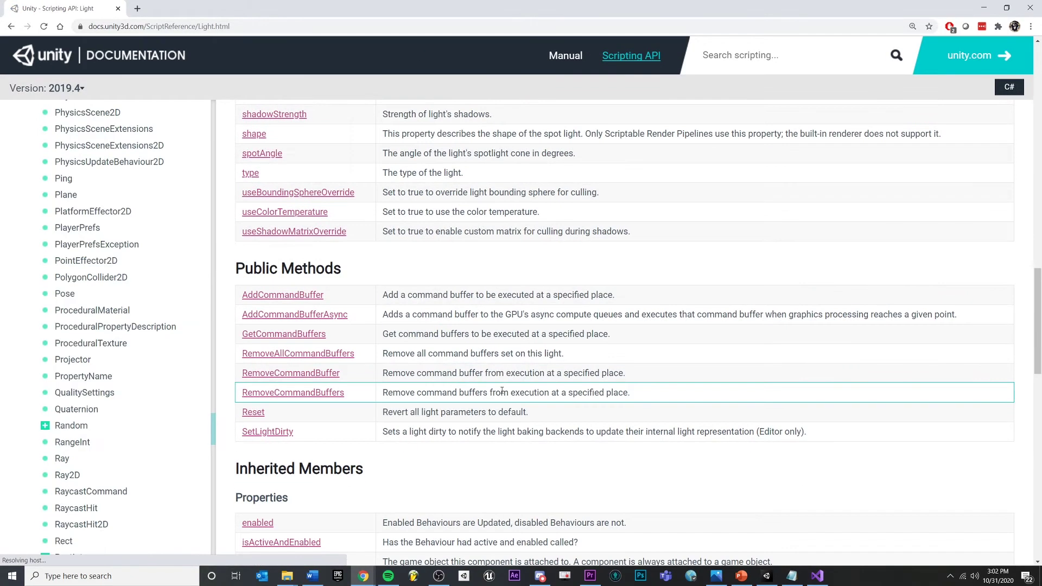
scroll(512, 335, down, 4)
scroll(513, 335, up, 8)
scroll(457, 310, up, 1)
scroll(408, 285, down, 2)
scroll(352, 251, up, 3)
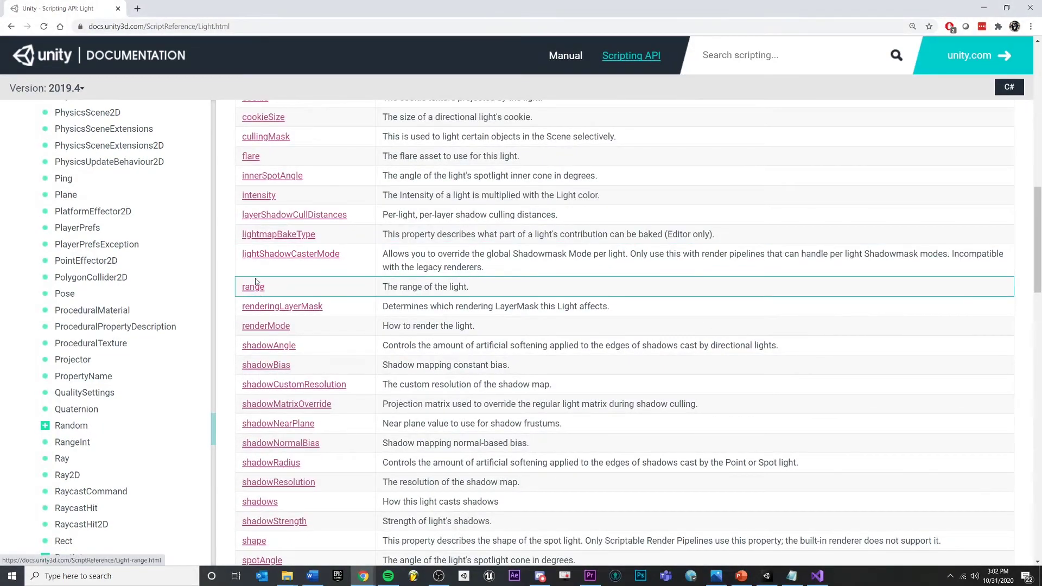
scroll(523, 341, up, 3)
scroll(489, 343, up, 3)
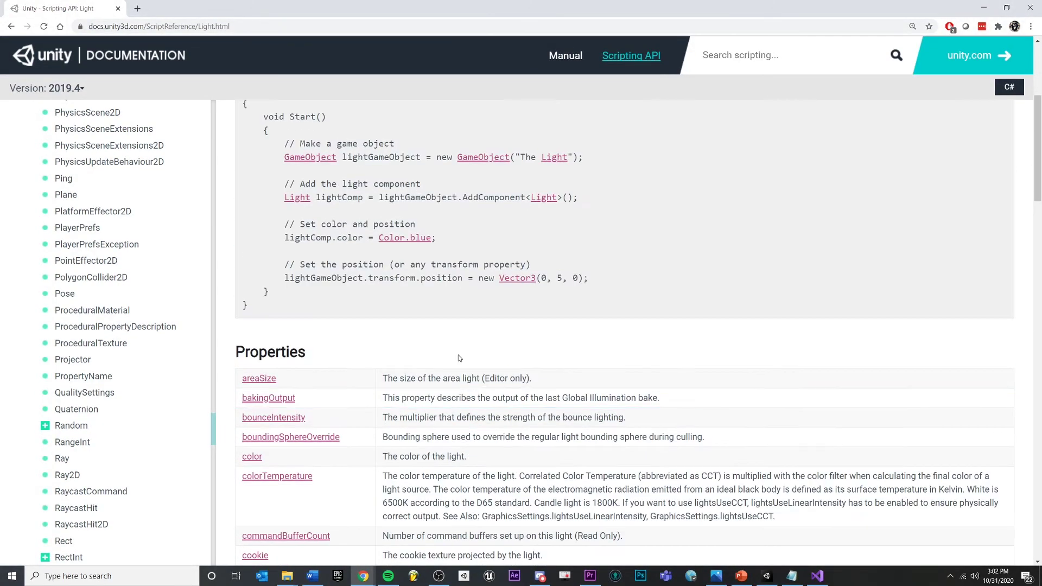
scroll(453, 345, down, 4)
scroll(367, 302, down, 3)
click(252, 235)
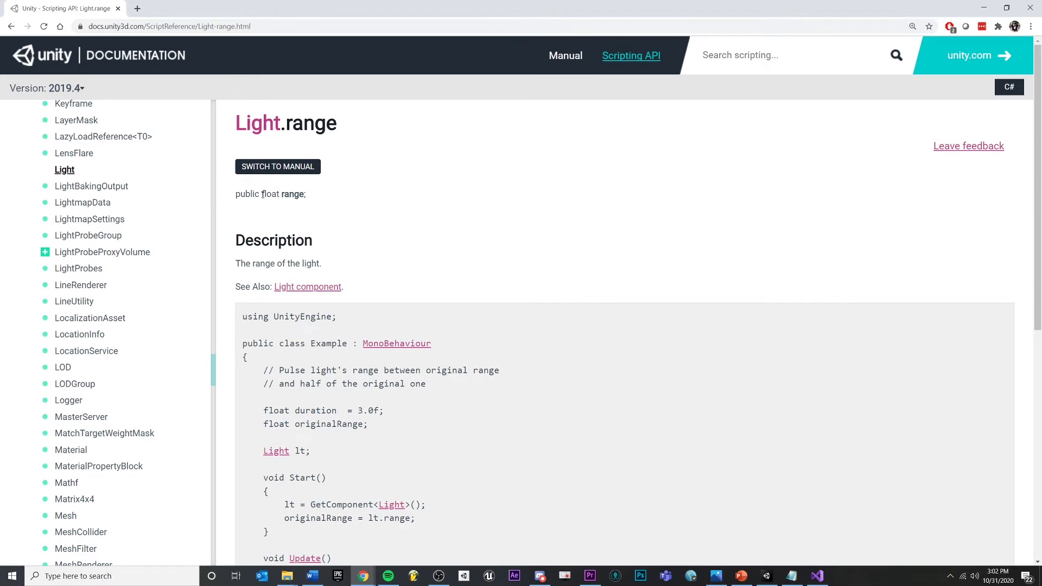
drag(263, 195, 282, 194)
scroll(334, 233, down, 2)
scroll(322, 343, down, 1)
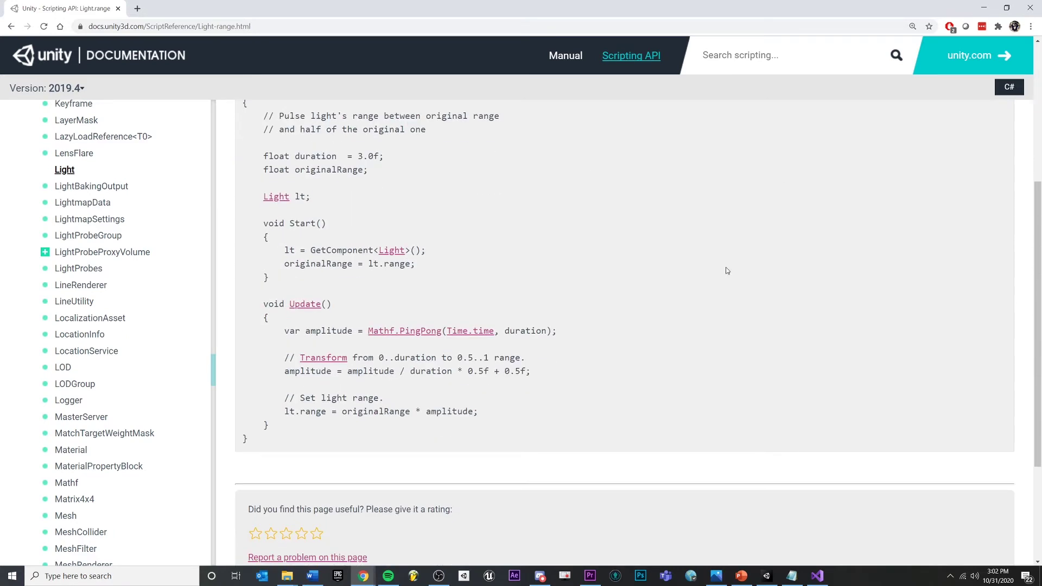
scroll(524, 356, up, 3)
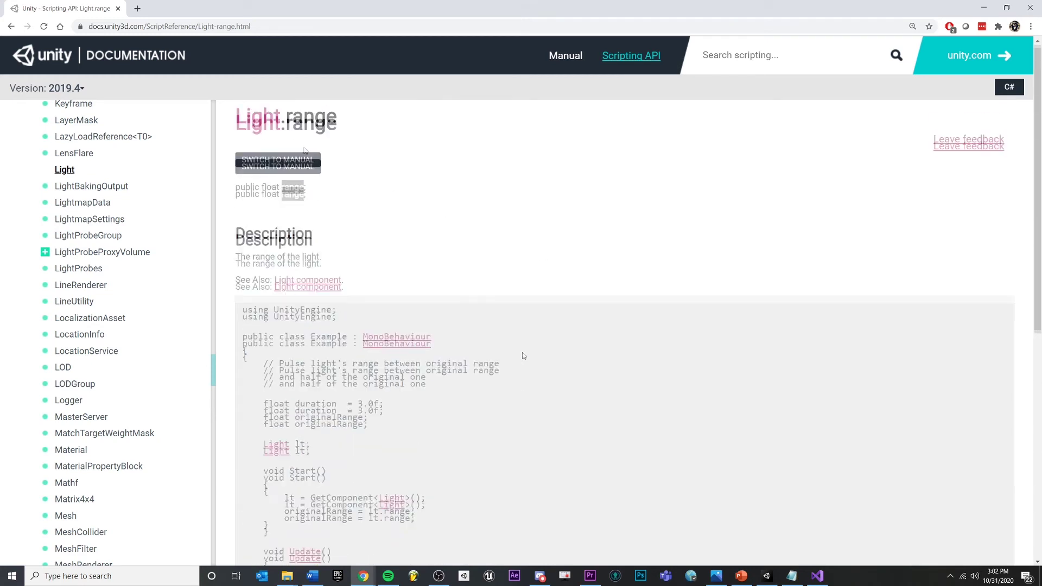
click(256, 196)
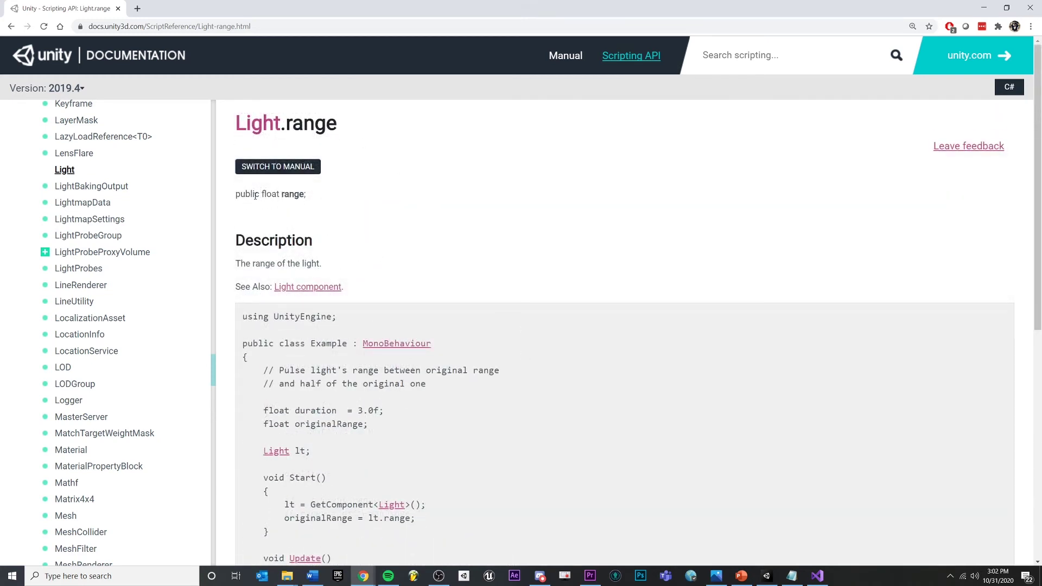
drag(256, 196, 340, 188)
click(265, 189)
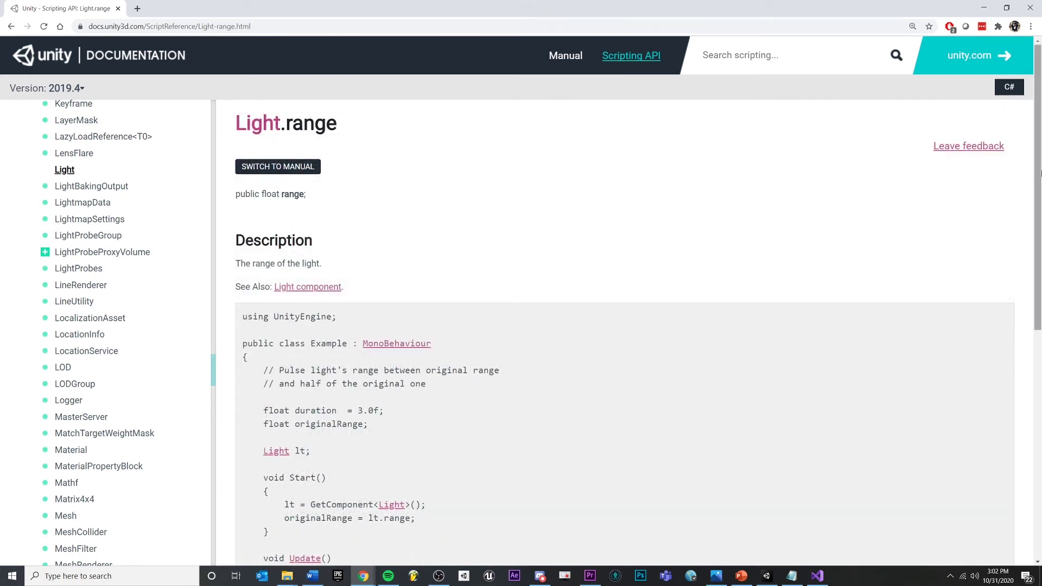
click(984, 4)
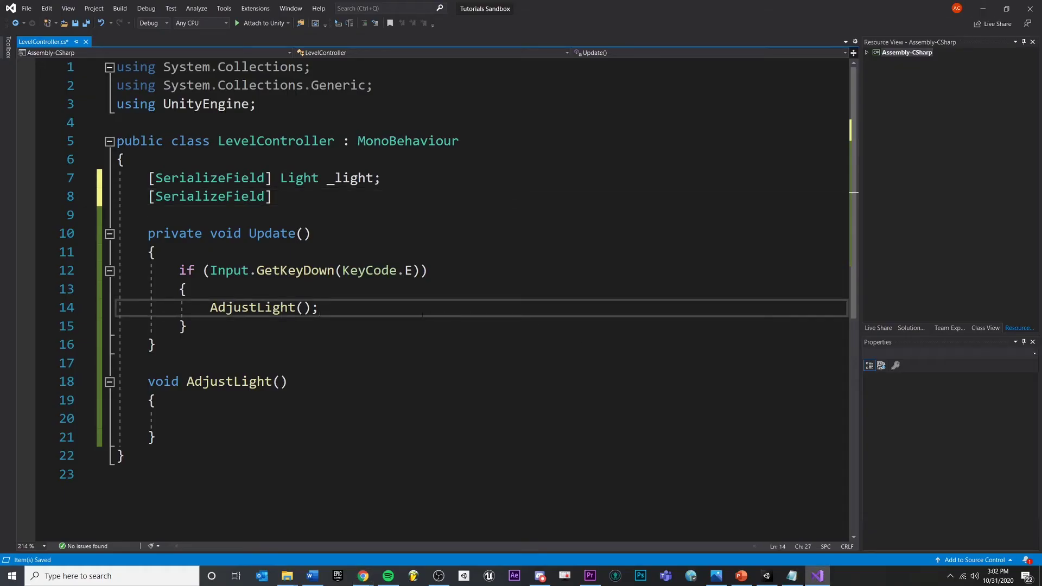
Save, then declare float _adjustAmount = 5 after [SerializeField] on line 8
key(ctrl+s)
click(351, 203)
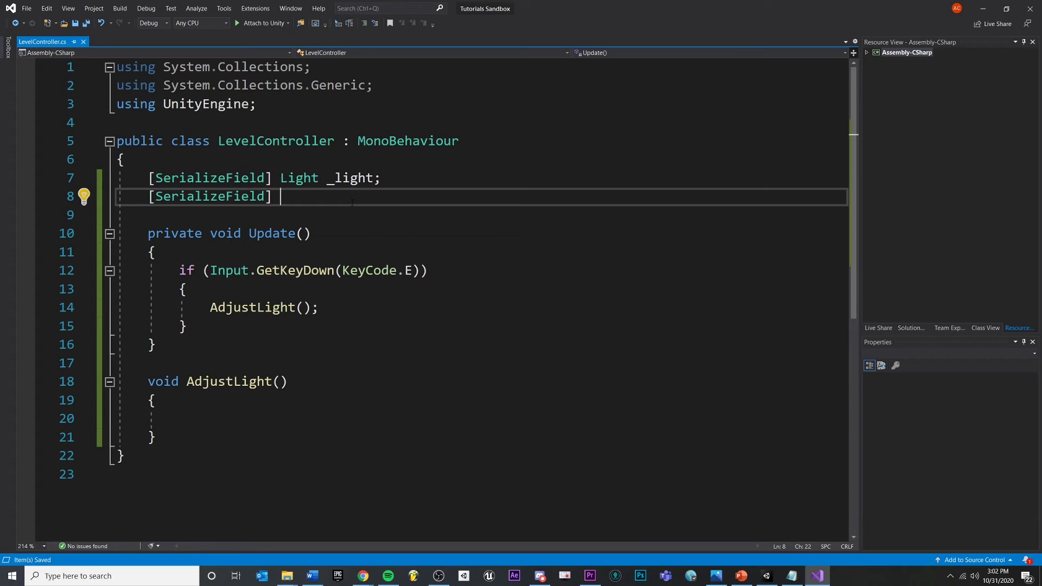
text(float )
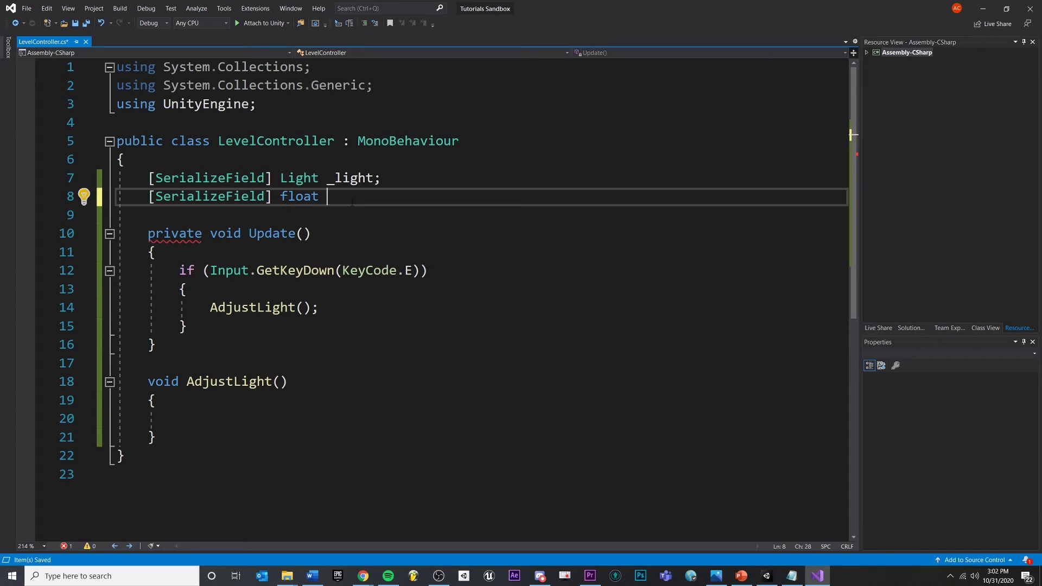
text(_adjustm)
key(BackSpace)
text(Amount)
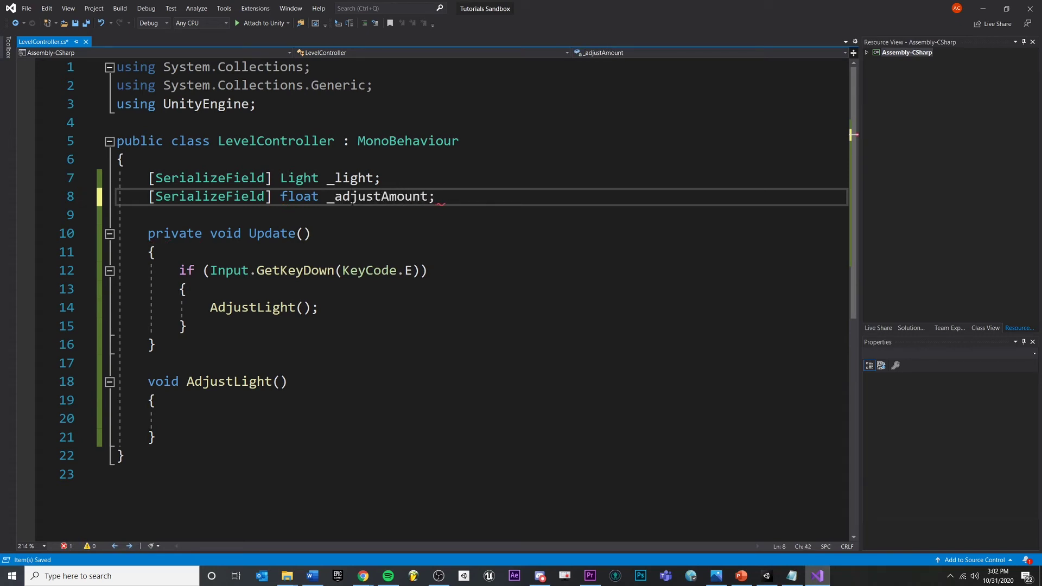
text( = )
text(5;)
Add '_light.range += _adjustAmount;' inside AdjustLight and check its references
key(Down)
key(Down)
key(Down)
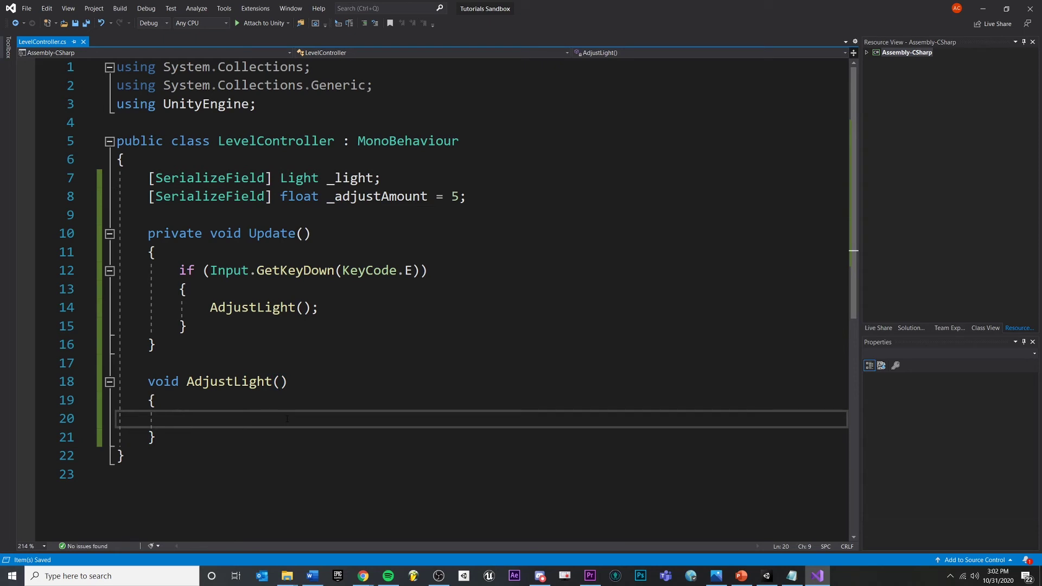
text(_light.range +)
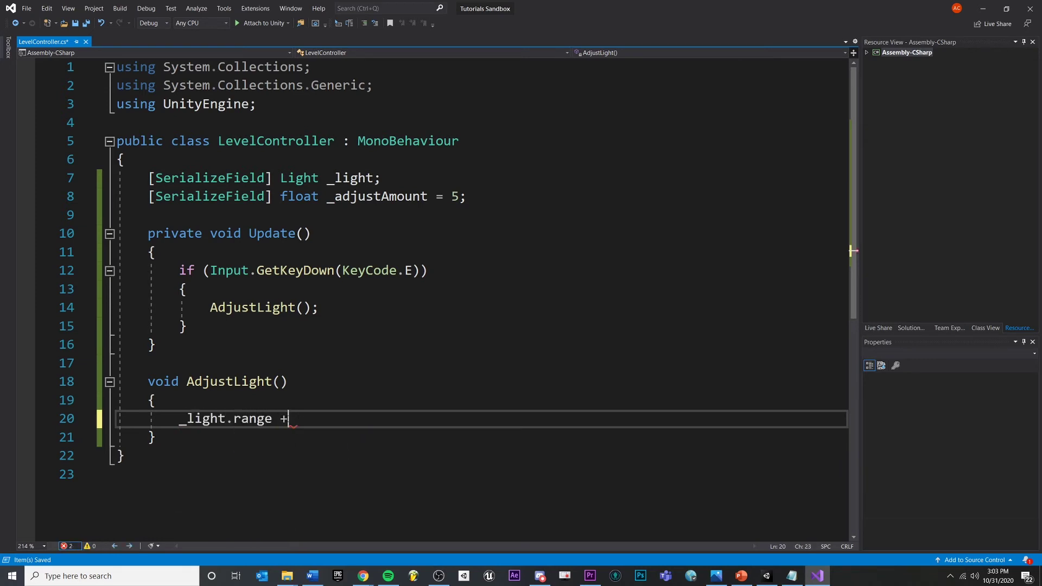
text(= _adjust)
key(Tab)
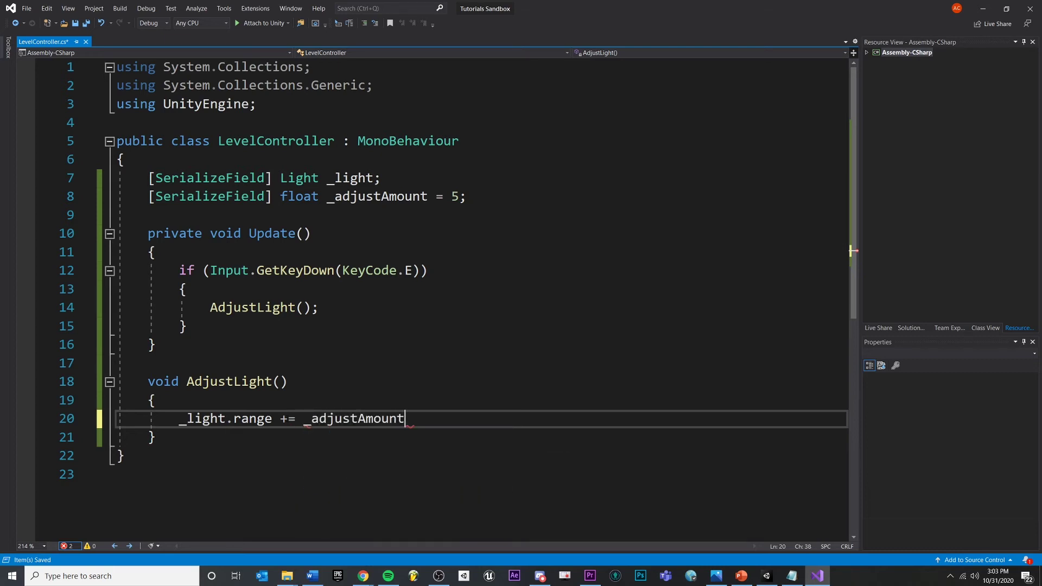
text(;)
key(Up)
key(Up)
key(Up)
click(396, 197)
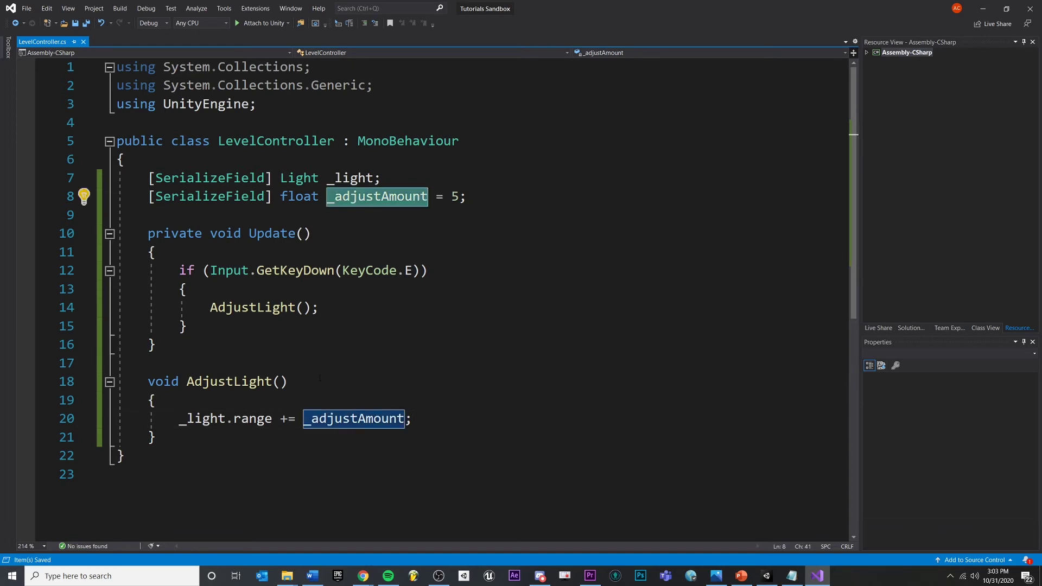
click(373, 329)
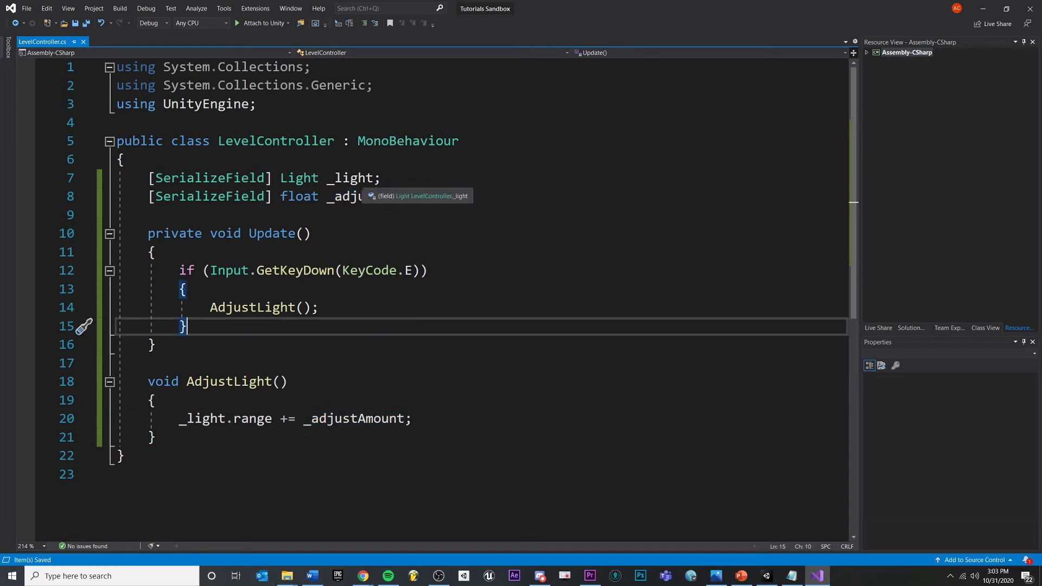
click(360, 418)
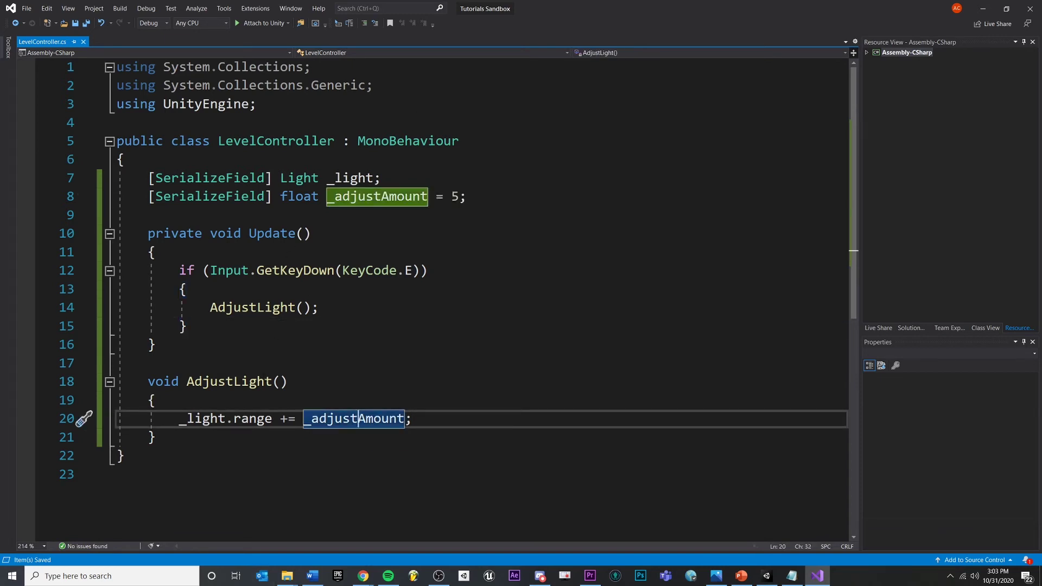
Add a float adjustment parameter to the AdjustLight method
click(282, 381)
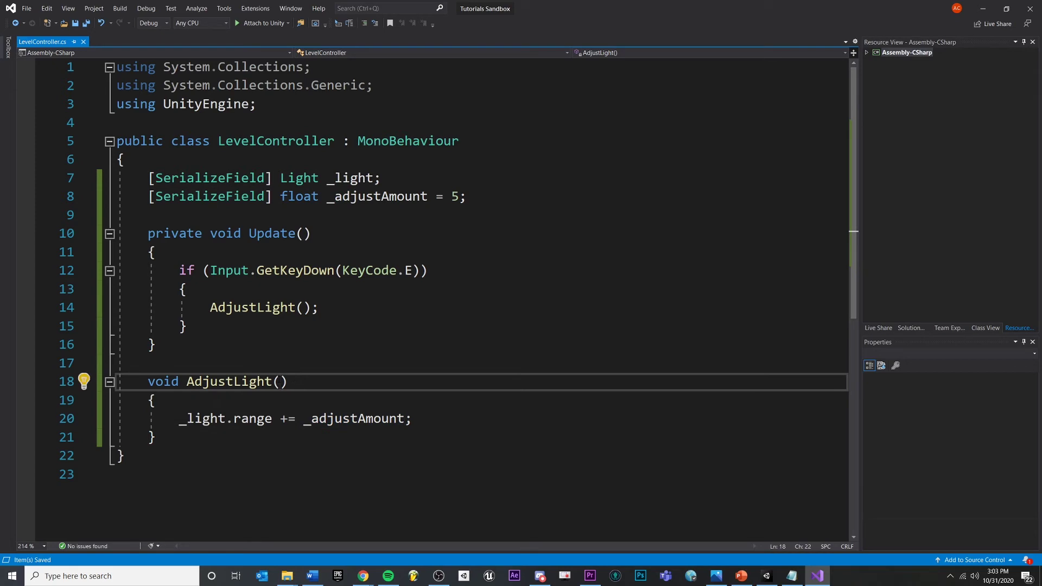
text(float )
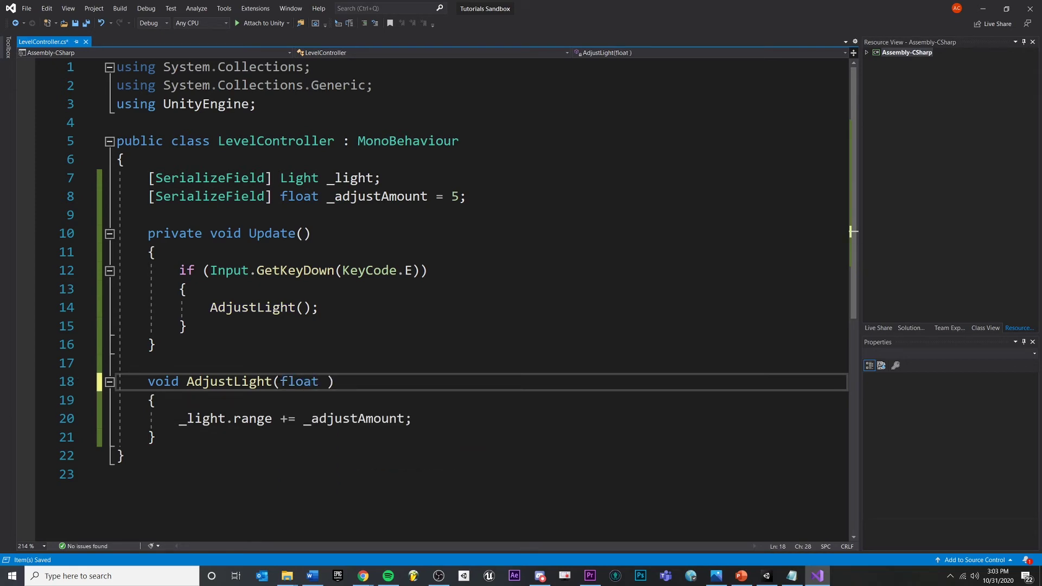
text(adjustment)
key(Down)
key(Down)
key(Down)
double_click(354, 419)
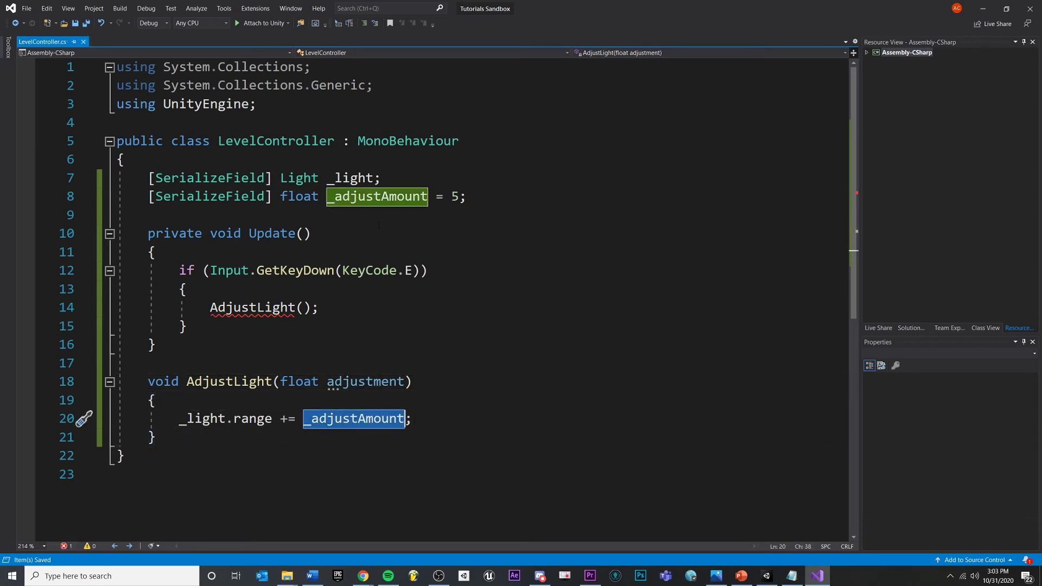
key(Down)
key(Down)
key(Down)
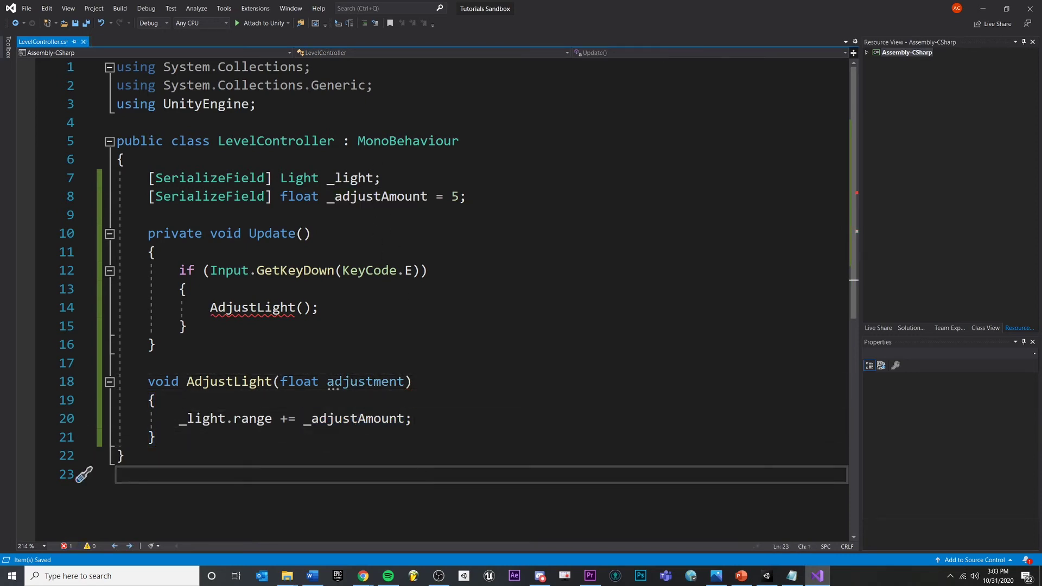
Replace _adjustAmount on line 20 with the adjustment parameter
double_click(366, 381)
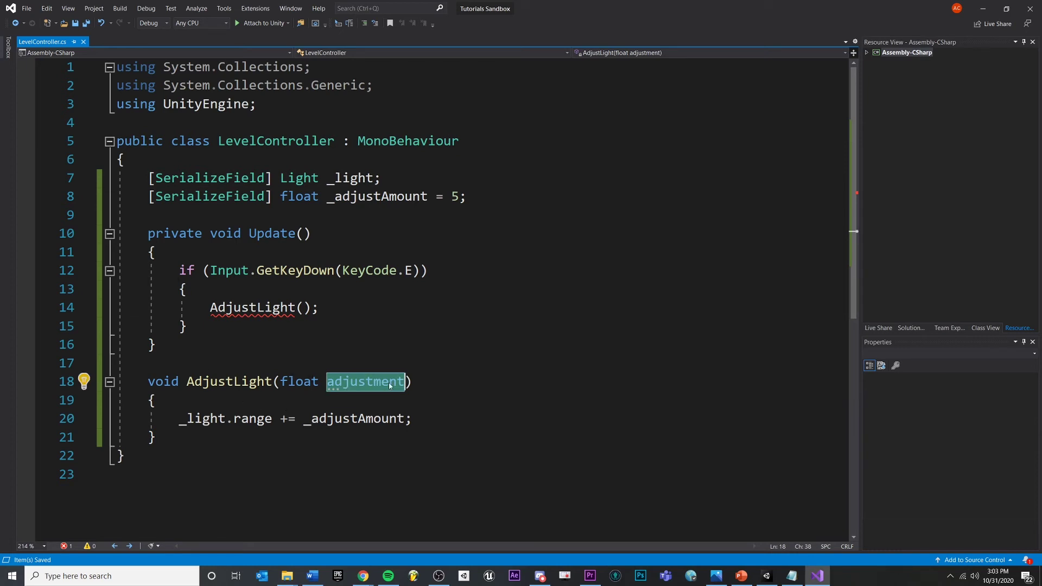
key(ctrl+c)
key(Down)
key(Down)
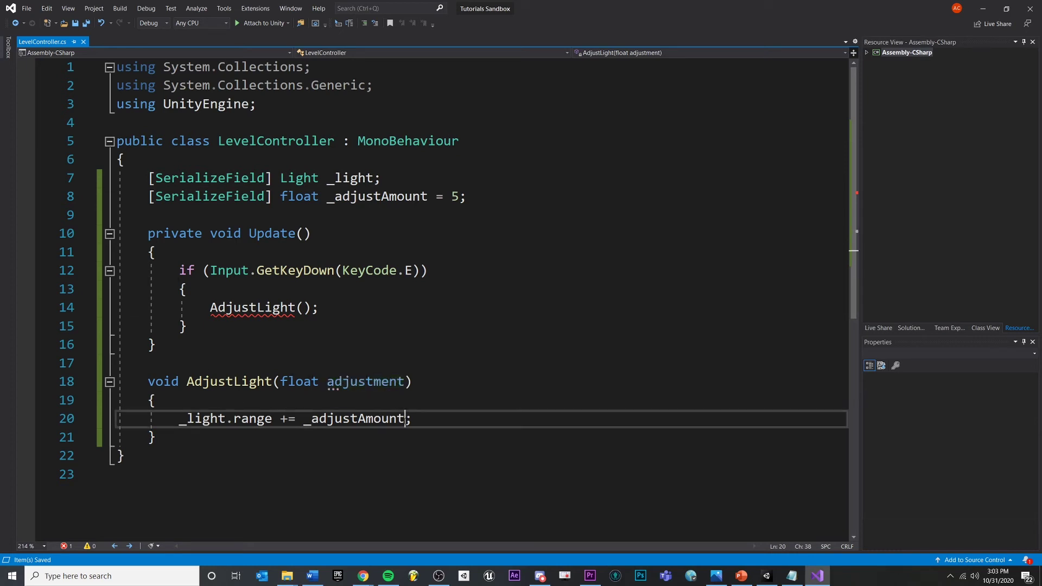
key(ctrl+shift+Left)
key(ctrl+v)
click(392, 469)
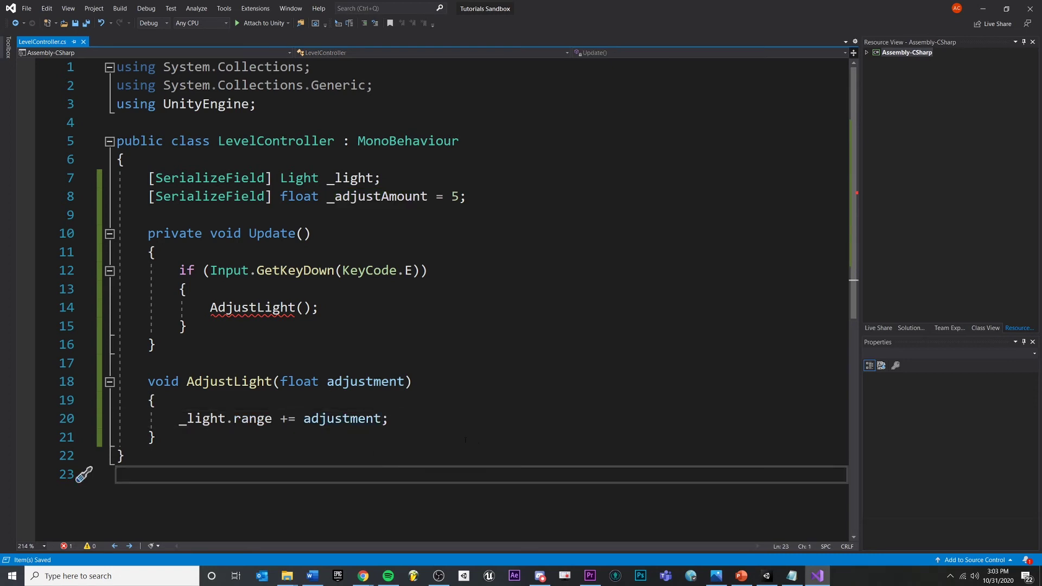
key(Up)
key(Up)
Pass _adjustAmount as the argument in the AdjustLight call on line 14
click(253, 307)
click(374, 383)
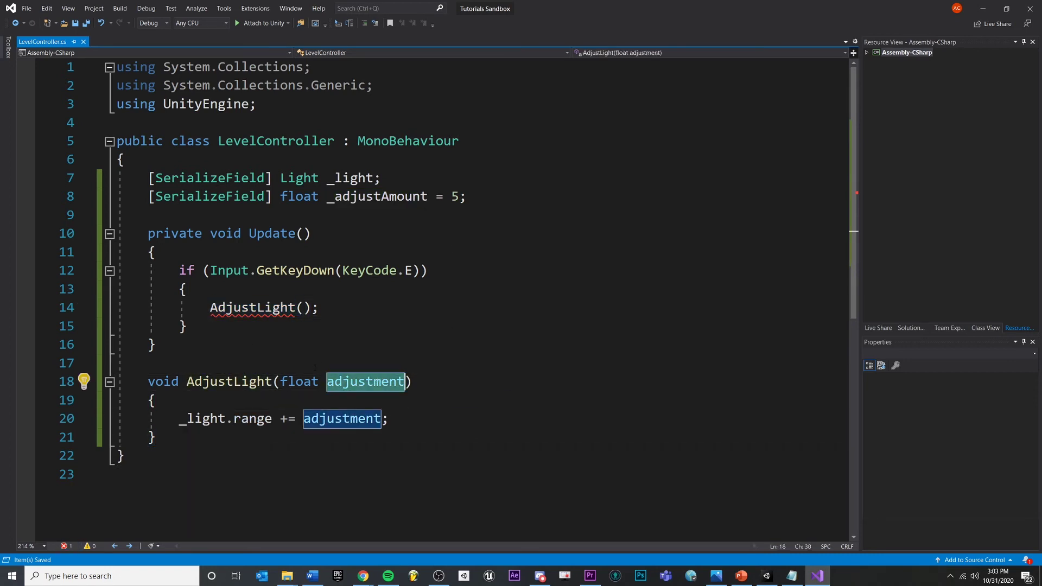
click(396, 196)
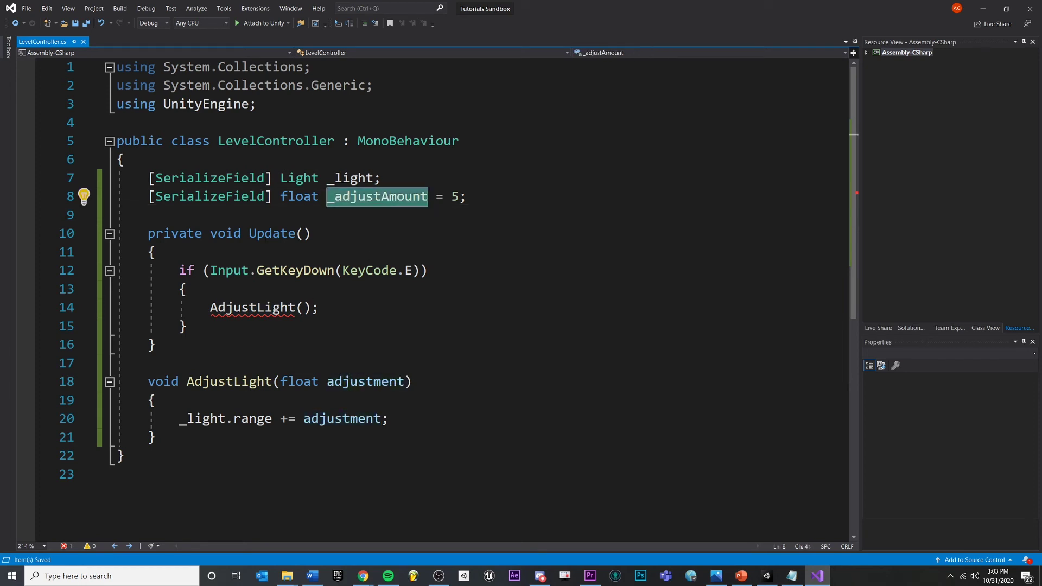
click(302, 308)
text(_adjustAmount)
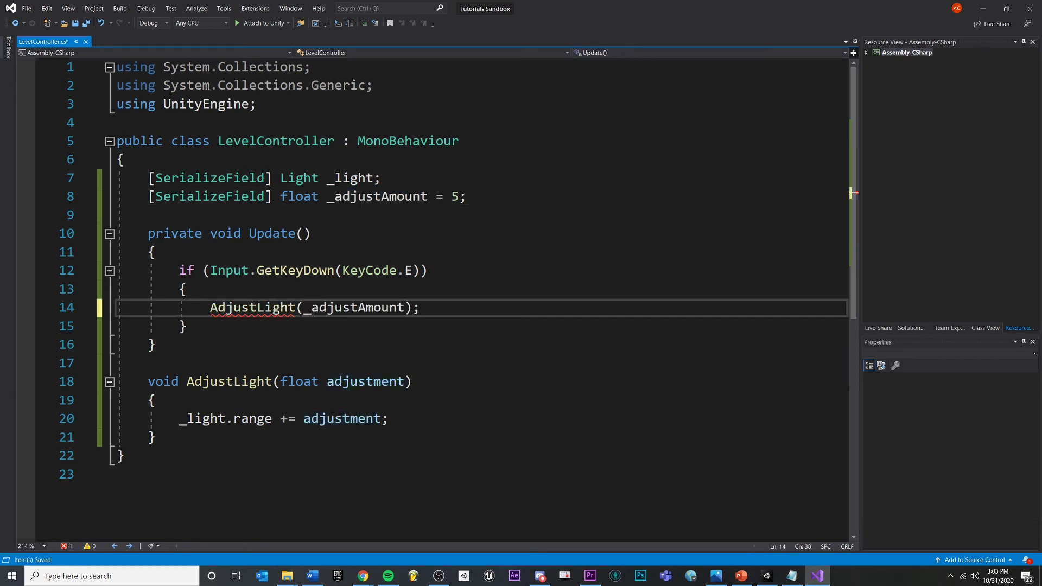
click(539, 419)
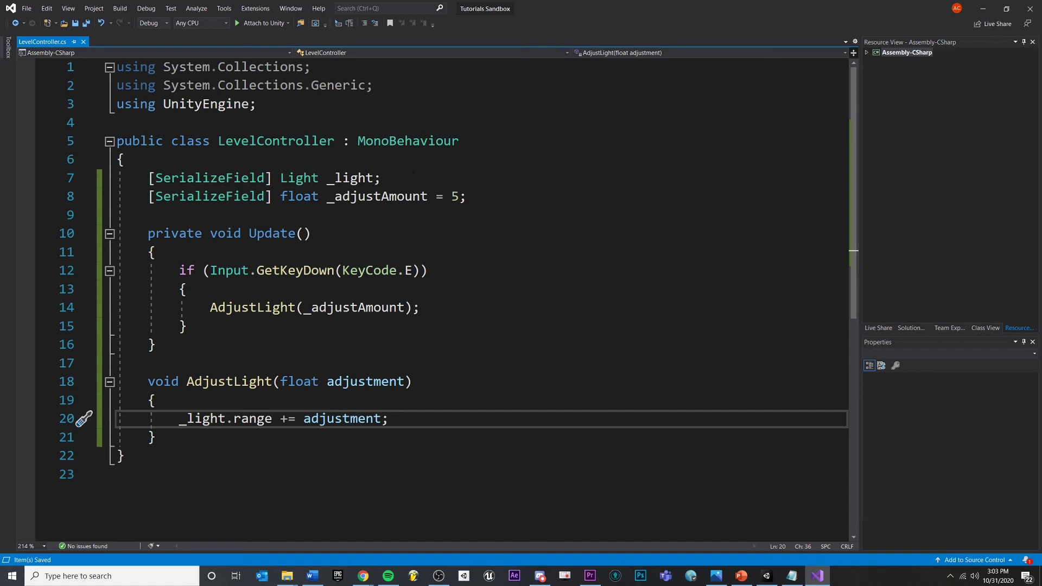
click(358, 382)
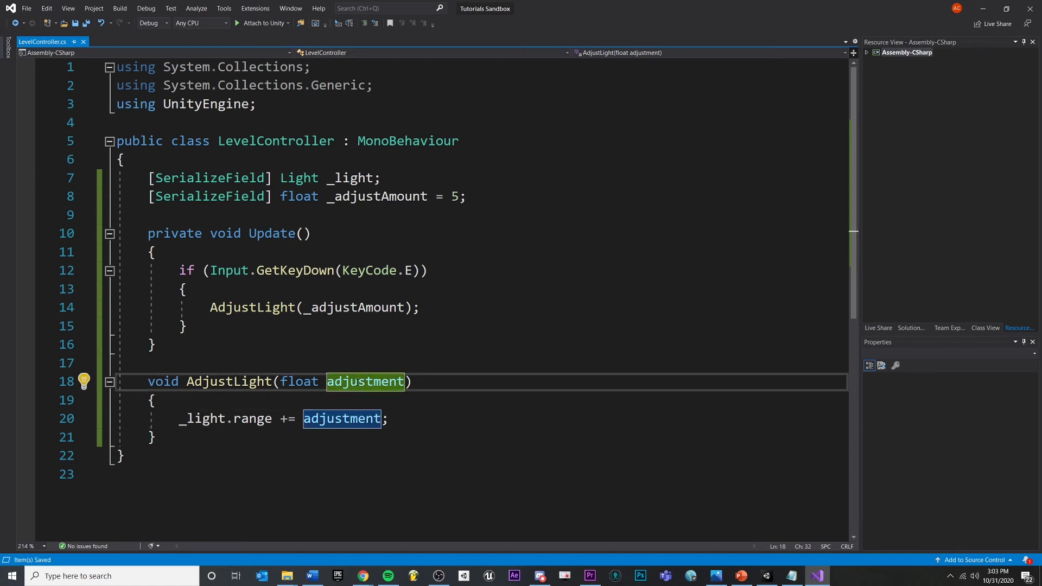
click(252, 418)
double_click(253, 419)
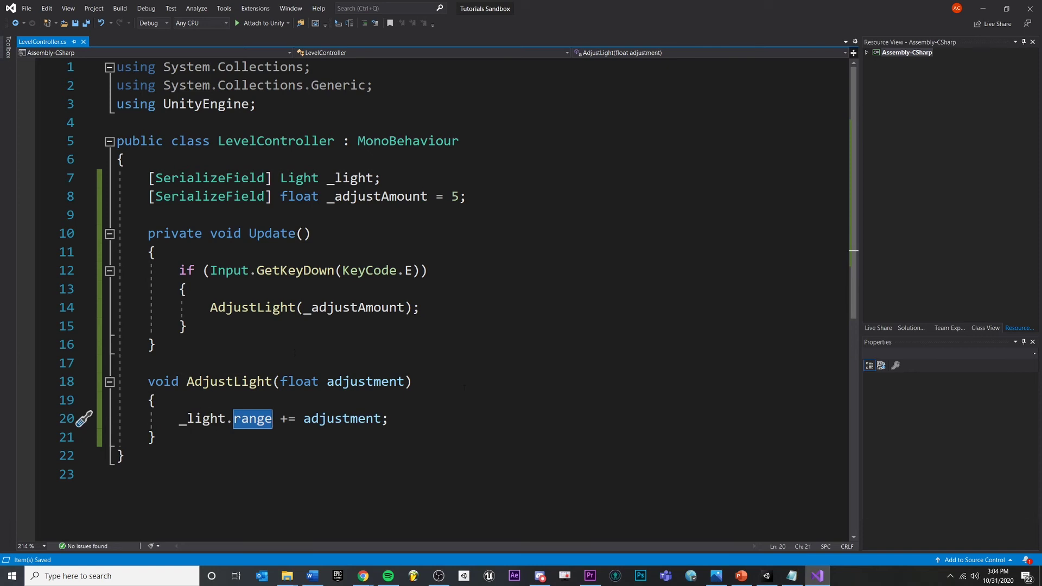
key(Up)
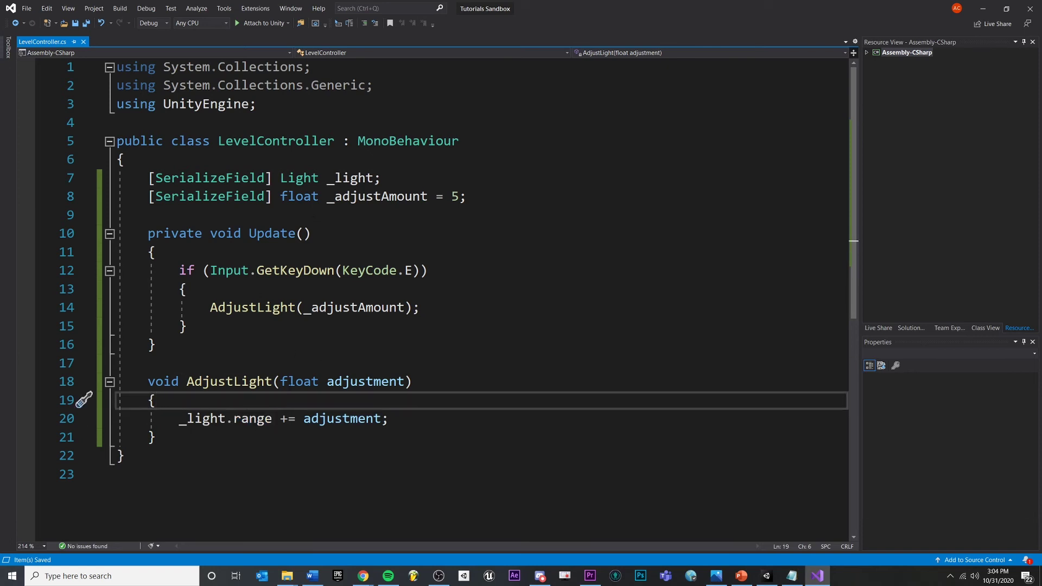
click(282, 382)
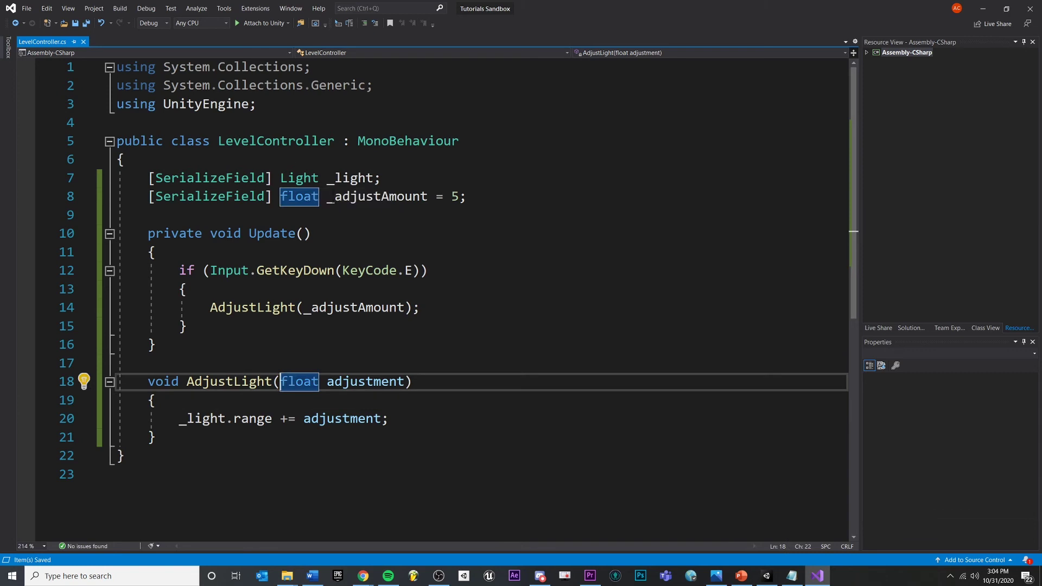
click(386, 475)
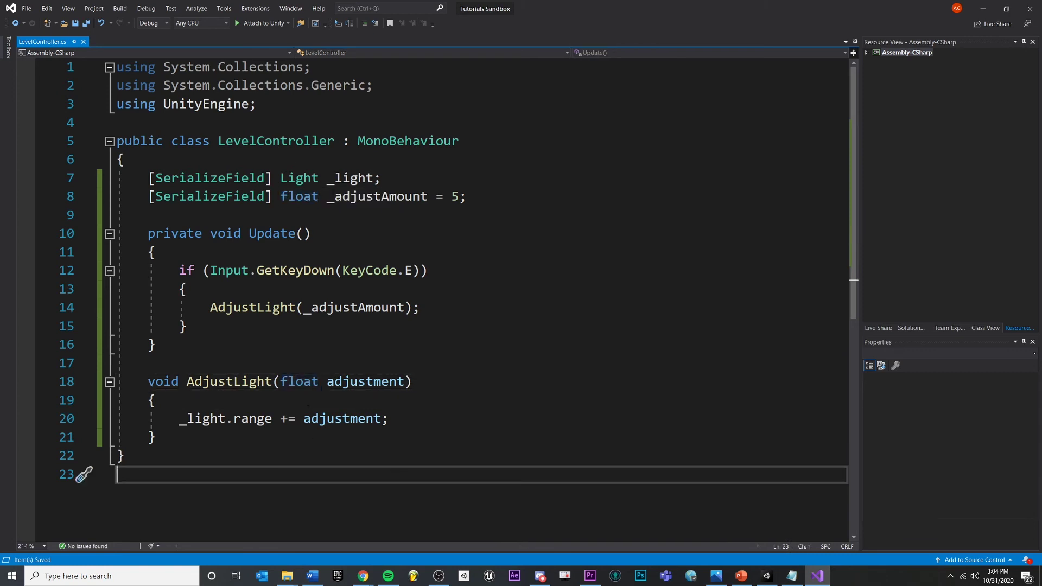
click(156, 400)
double_click(354, 307)
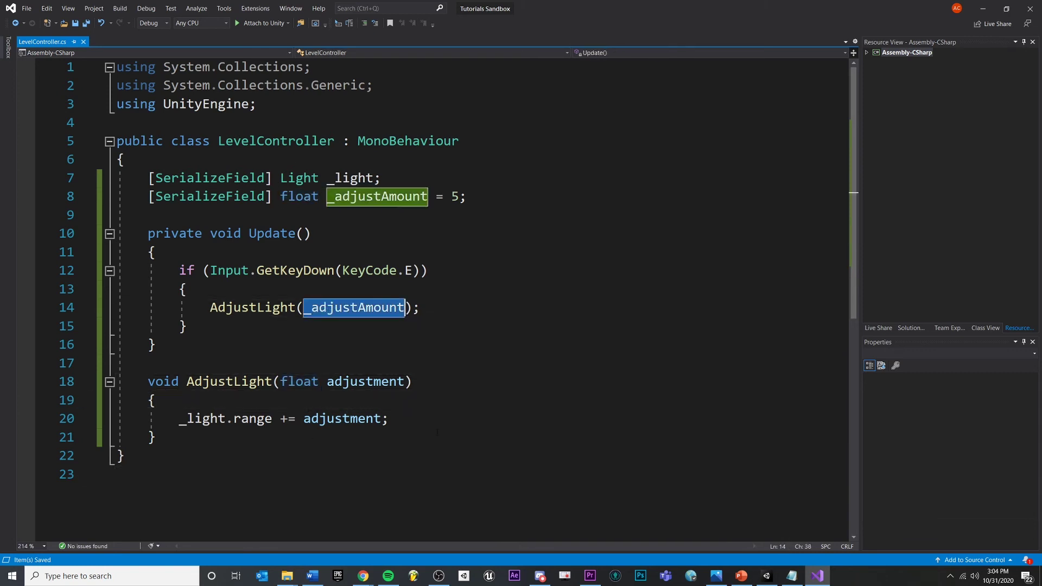
double_click(365, 382)
double_click(254, 418)
drag(280, 419, 377, 419)
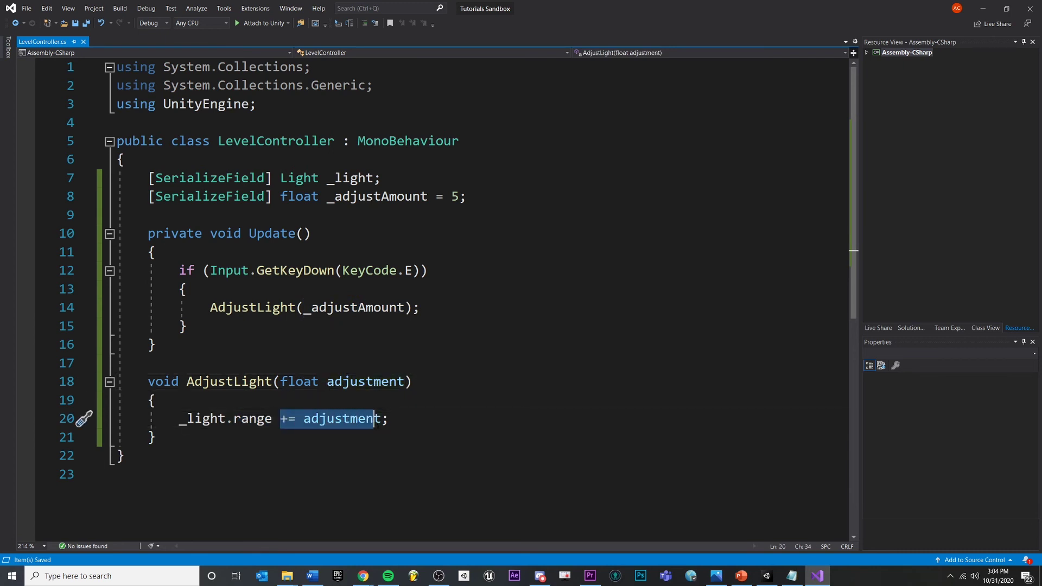
click(383, 400)
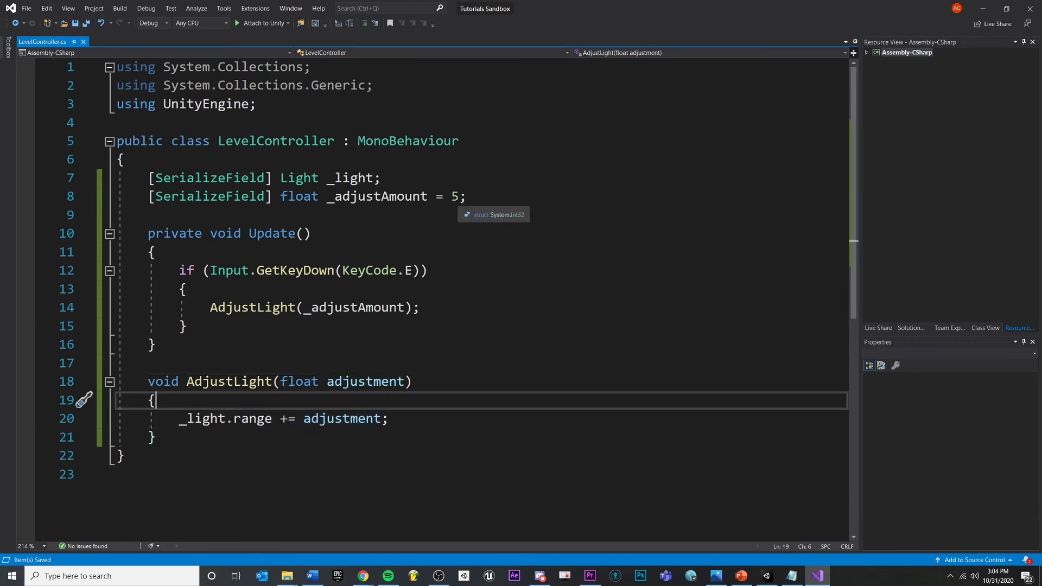
click(366, 289)
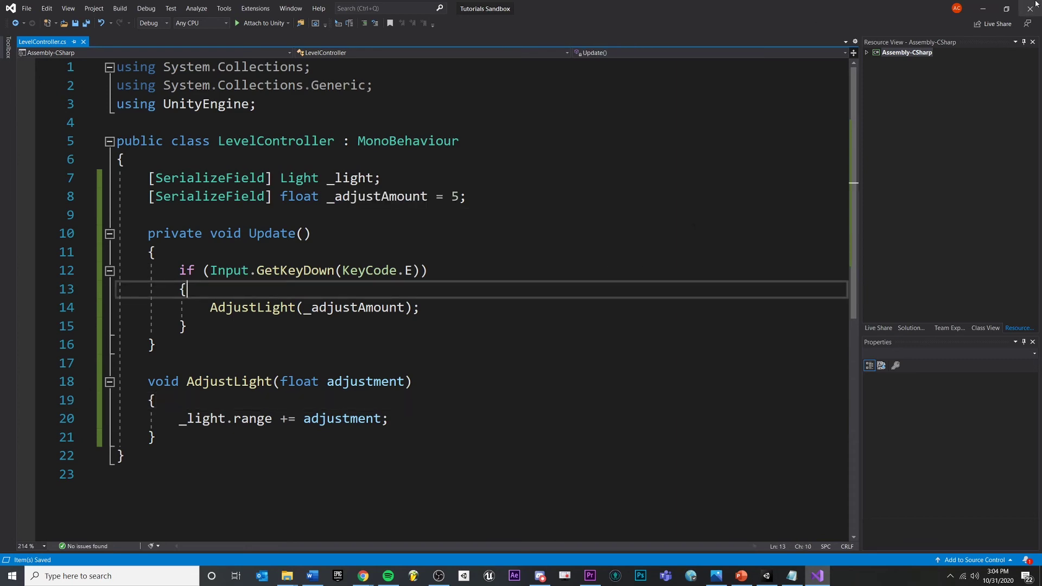
click(983, 9)
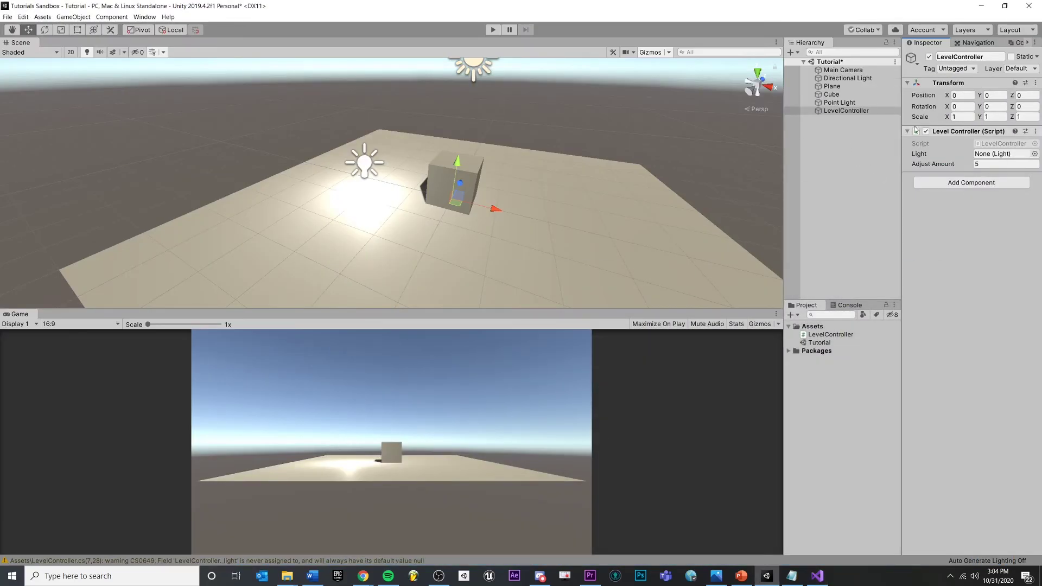
mouse_move(839, 102)
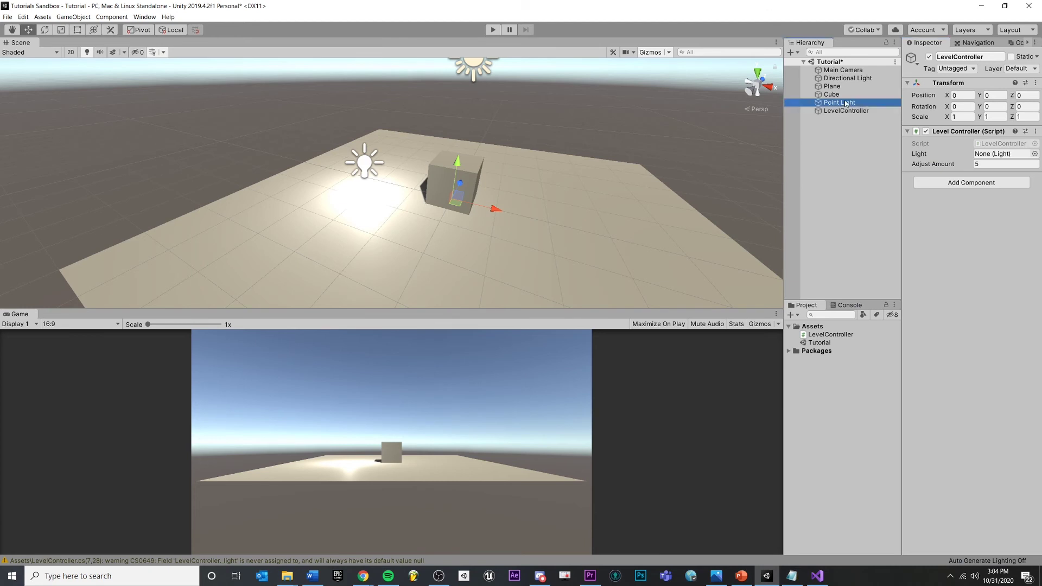
Put Point Light in LevelController's Light field and give Adjust Amount the value 3
drag(850, 106, 1006, 155)
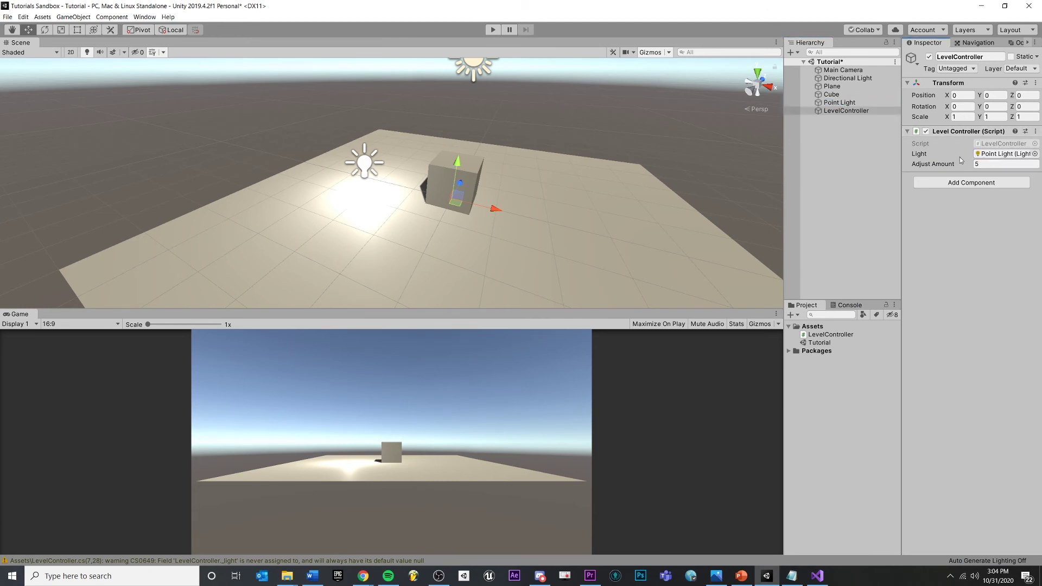
click(1001, 164)
click(927, 160)
Select the referenced Point Light to inspect its range, now 40 in Play mode
click(1015, 154)
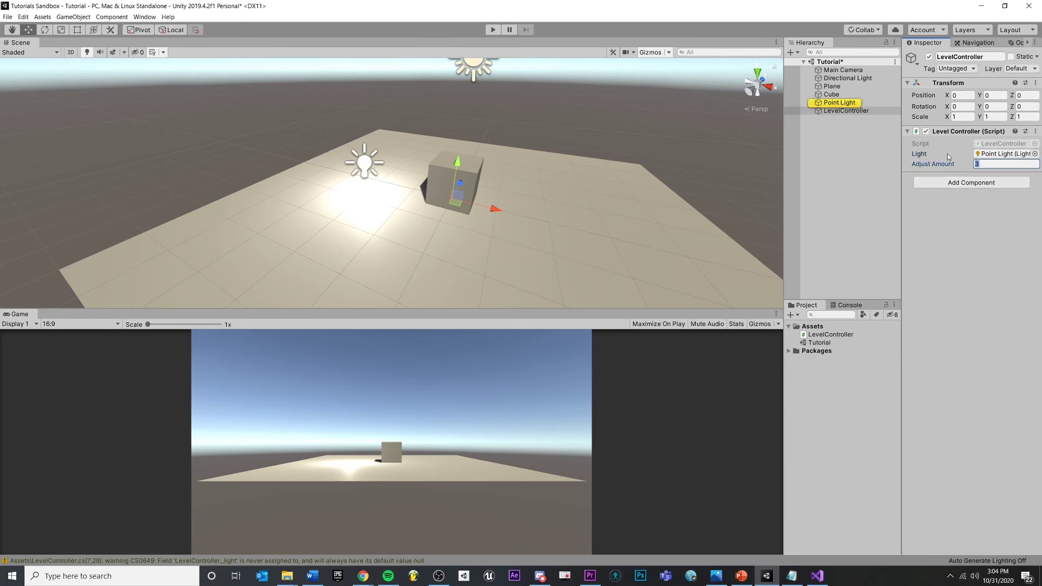
click(865, 103)
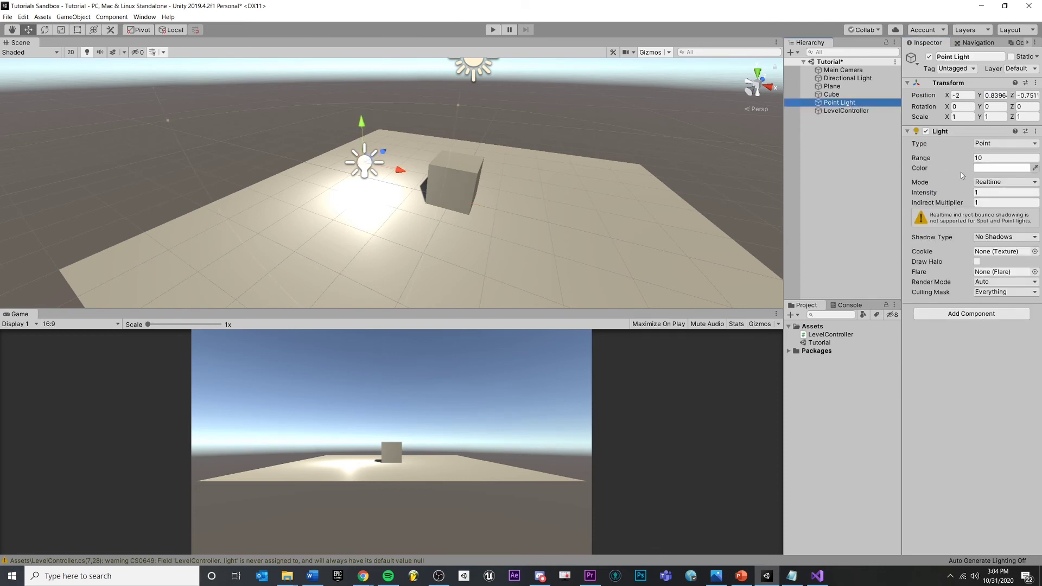
middle_drag(613, 171, 557, 186)
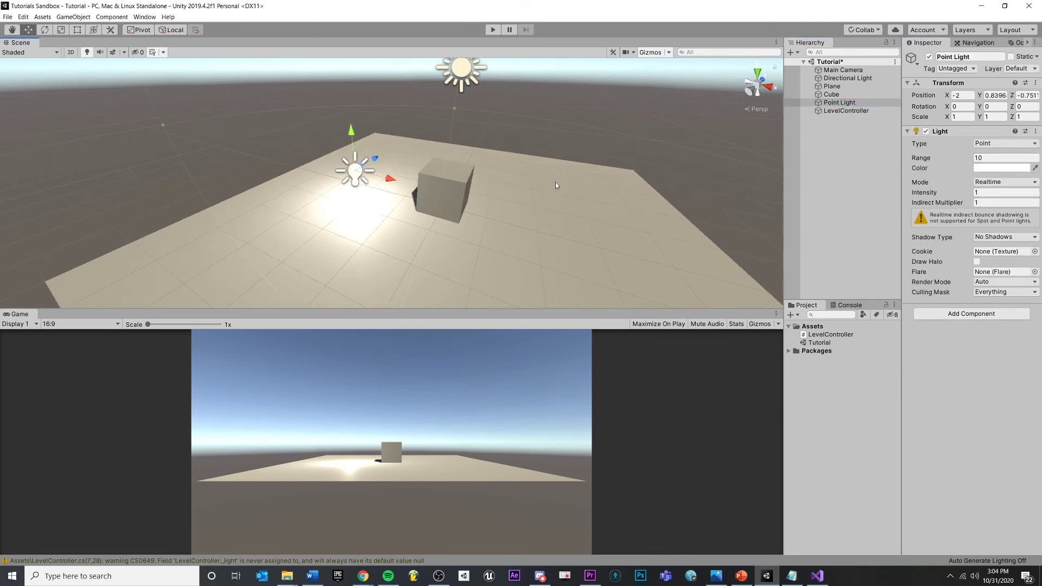
click(495, 29)
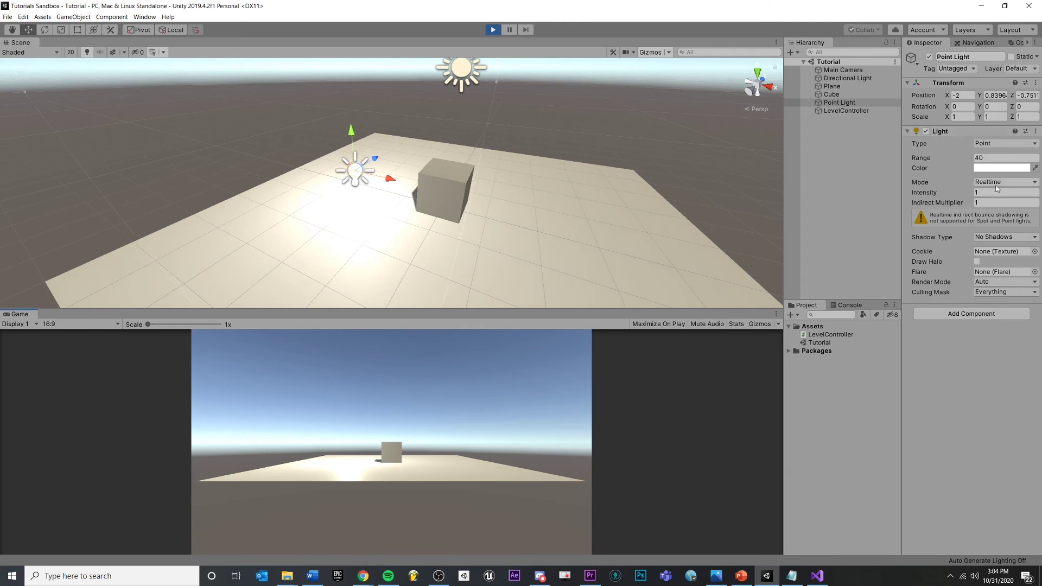
click(493, 30)
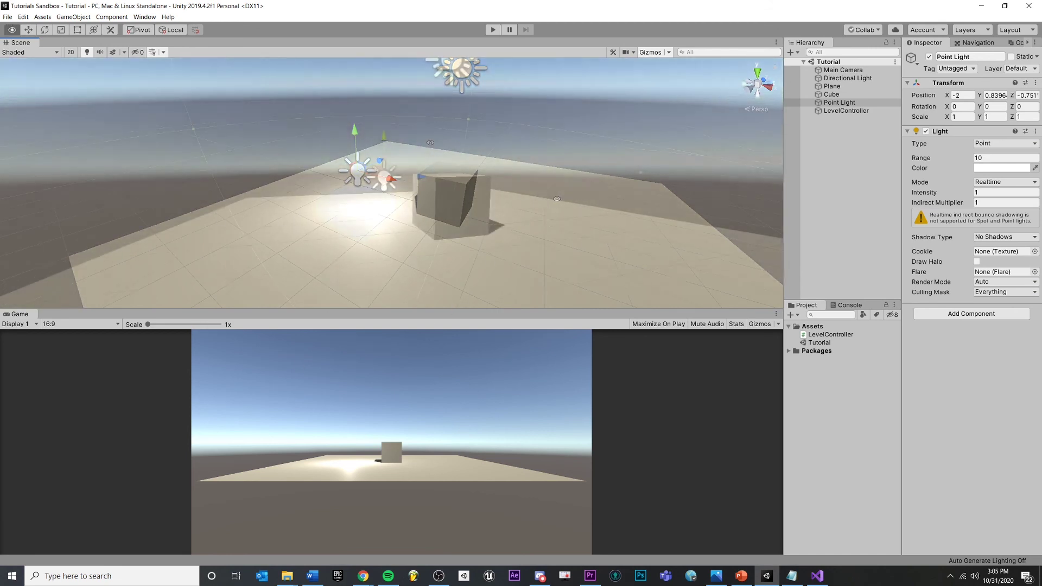
alt+drag(462, 293, 434, 195)
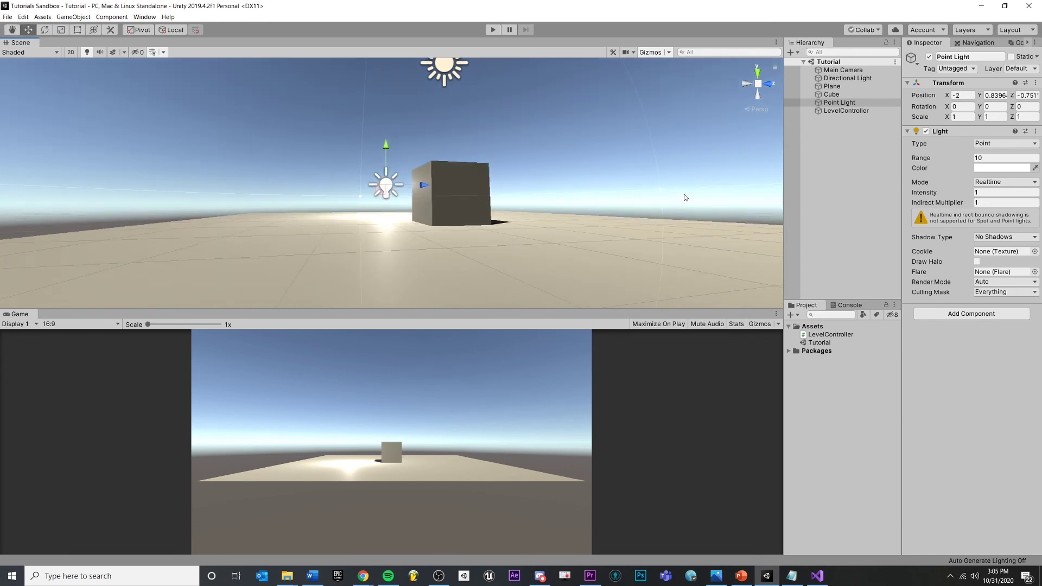
click(839, 103)
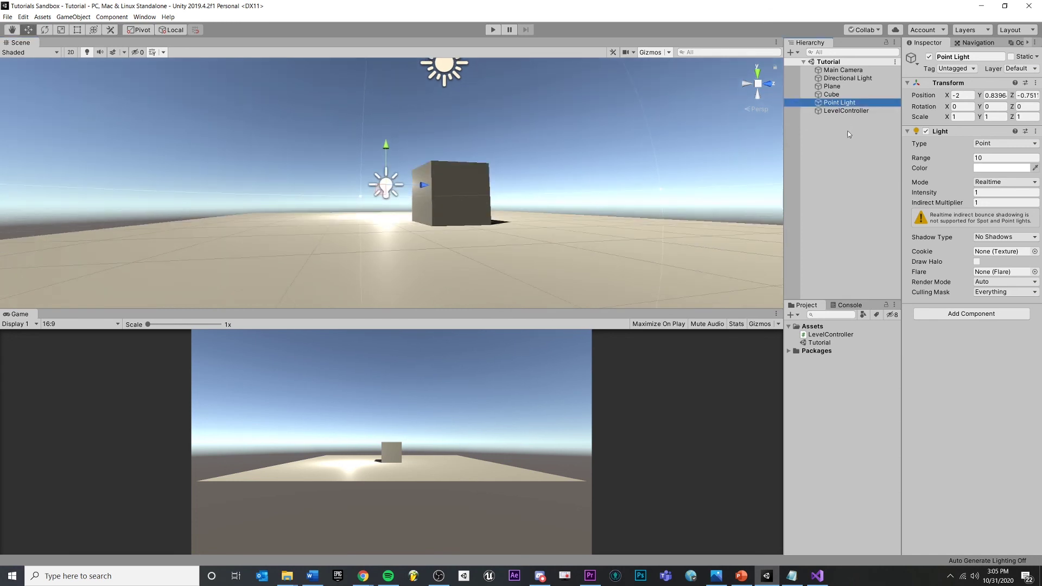
click(847, 111)
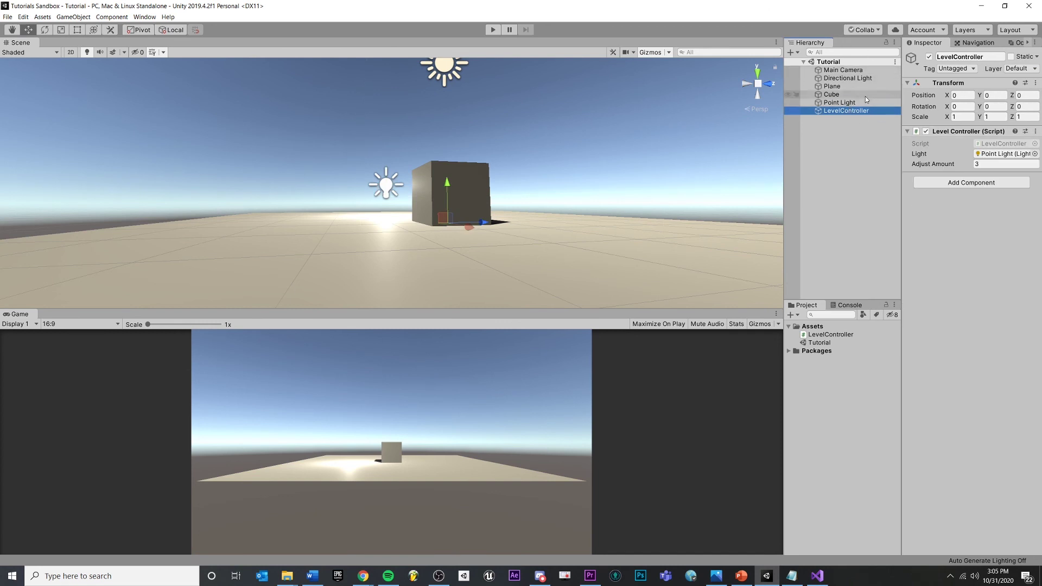
click(859, 104)
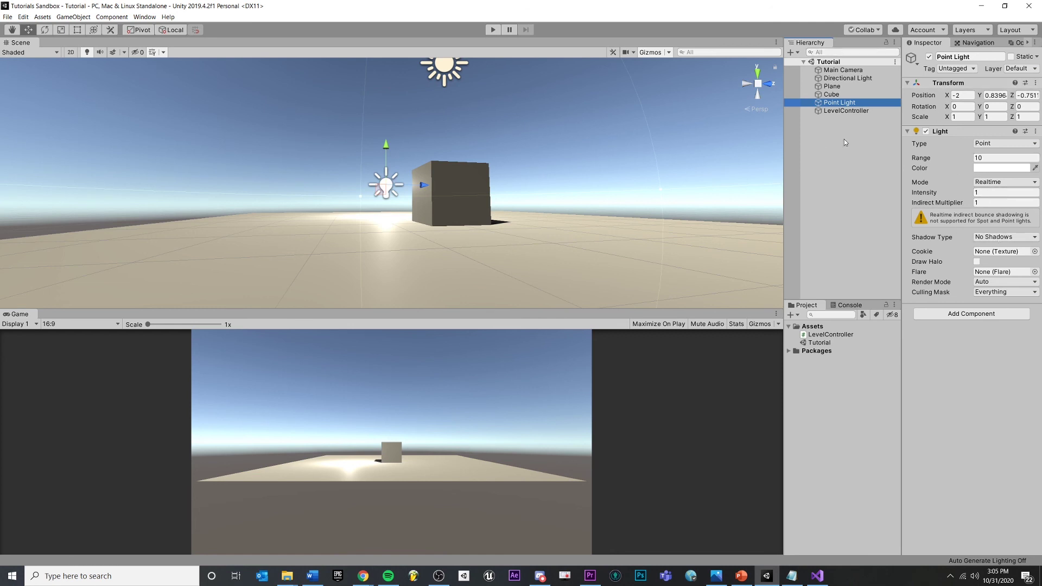
click(843, 112)
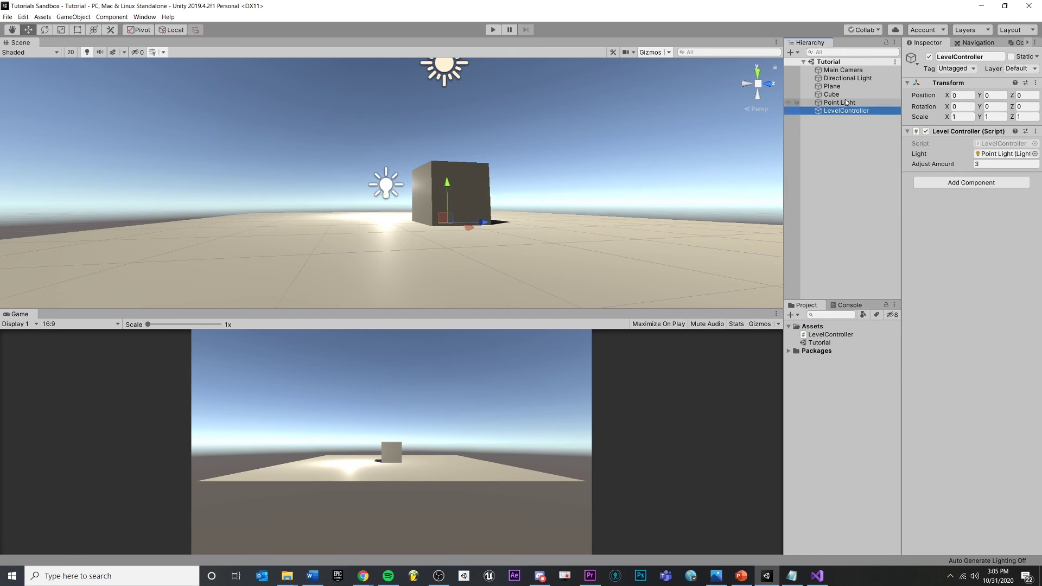
click(815, 103)
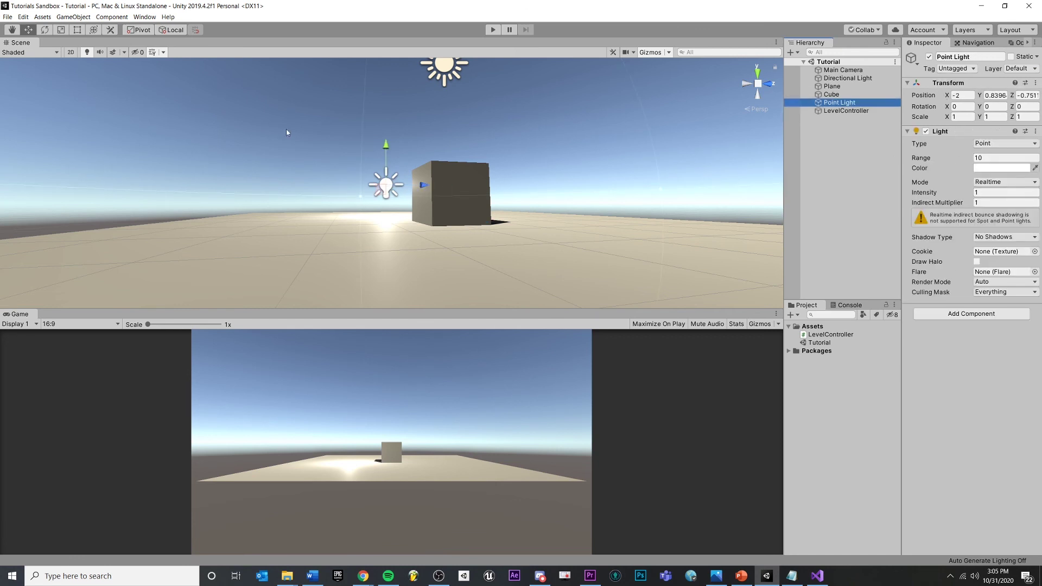
click(855, 112)
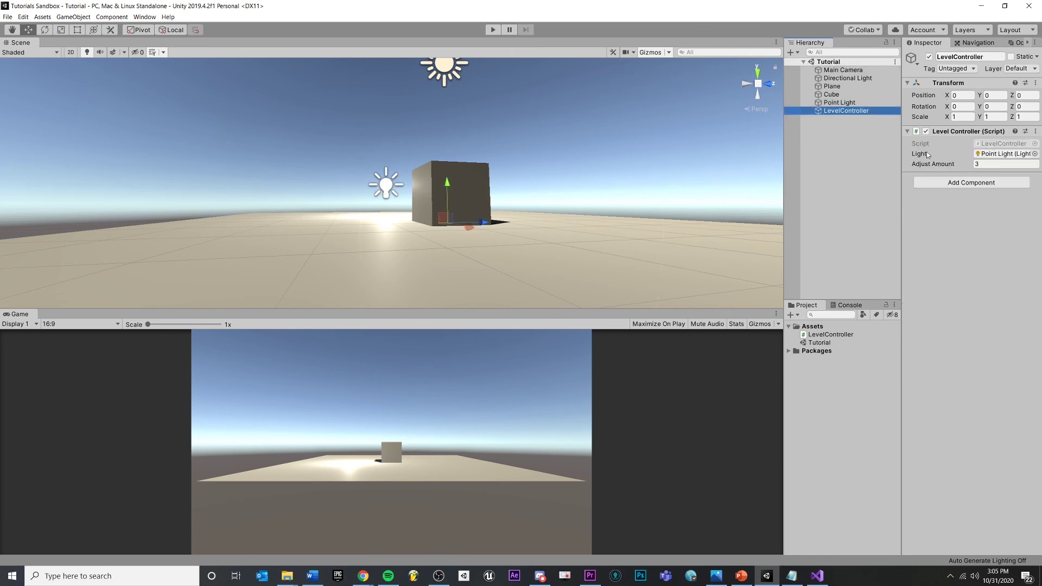
alt+drag(718, 107, 799, 237)
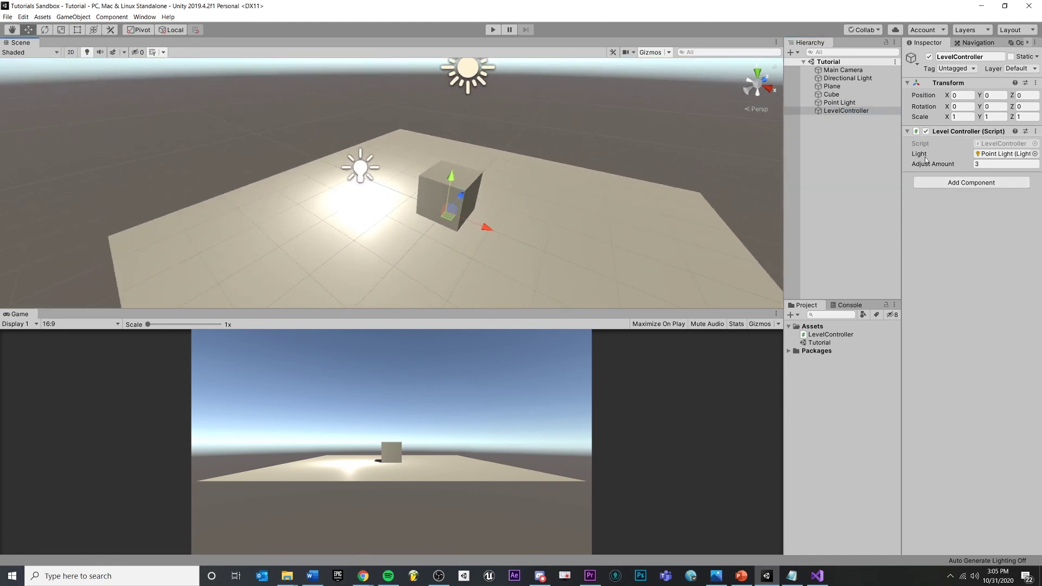
click(1006, 144)
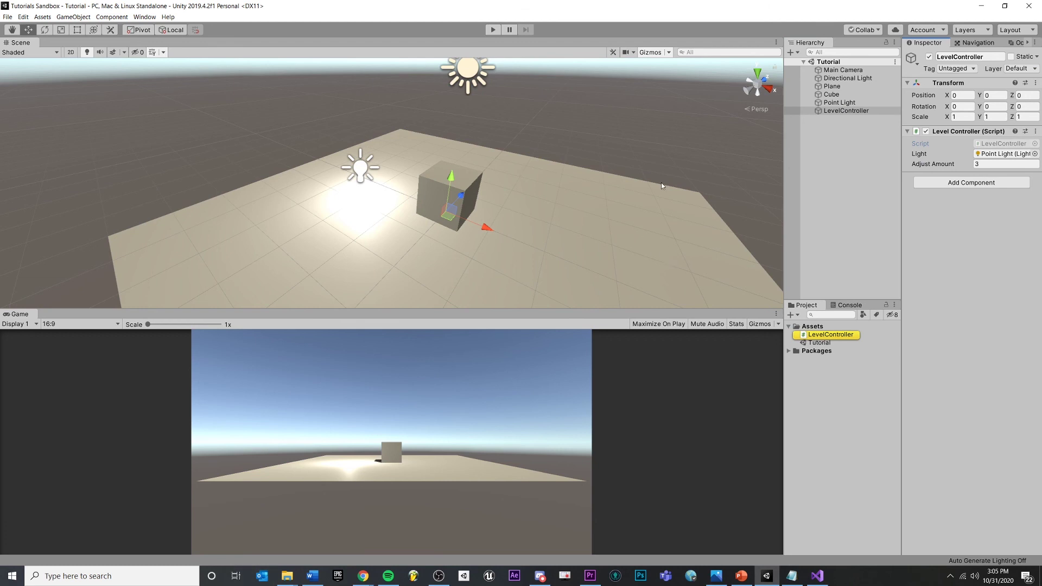